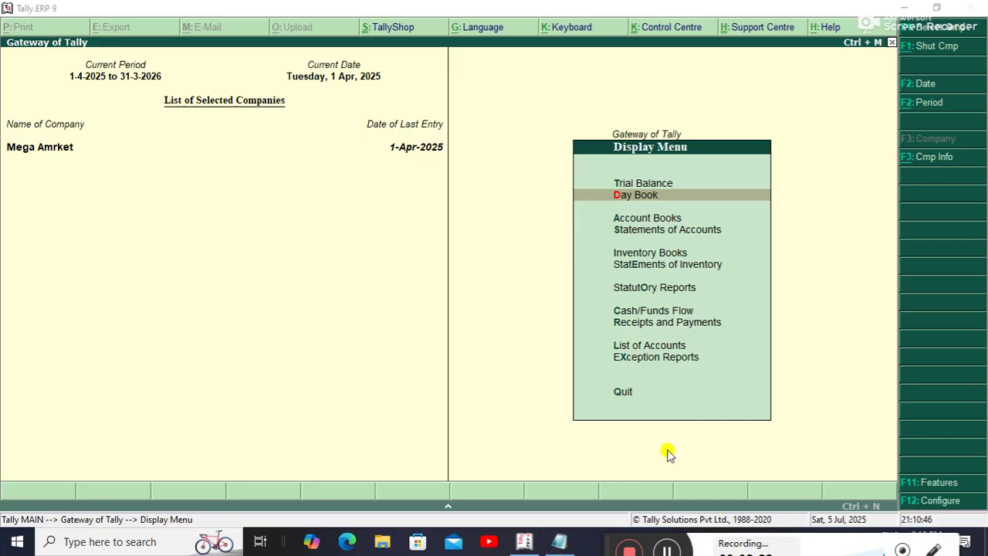
Shut the Mega Amrket company from the Company Info menu.
{"action": "left_click", "coordinate": [459, 248]}
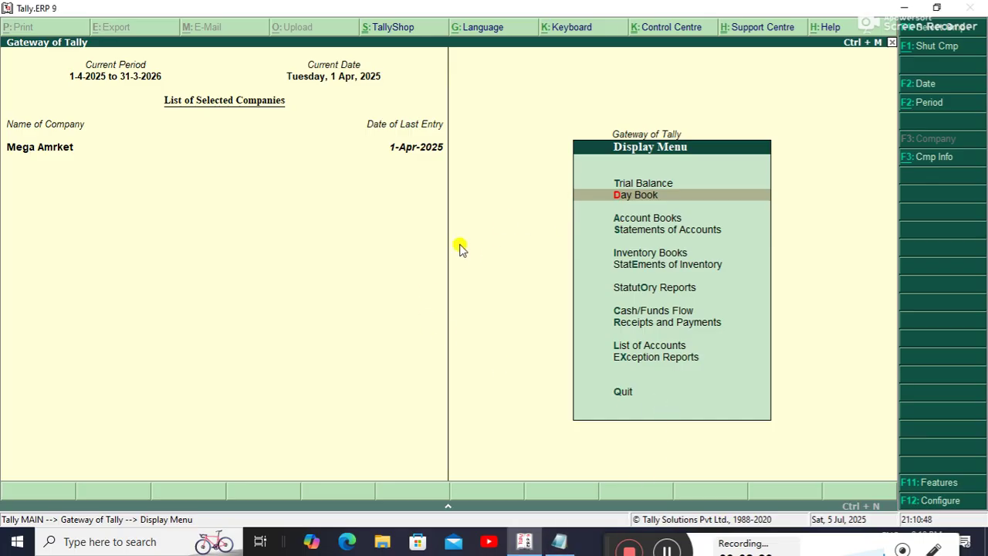
{"action": "key", "text": "alt+F3"}
{"action": "key", "text": "Down"}
{"action": "key", "text": "Down"}
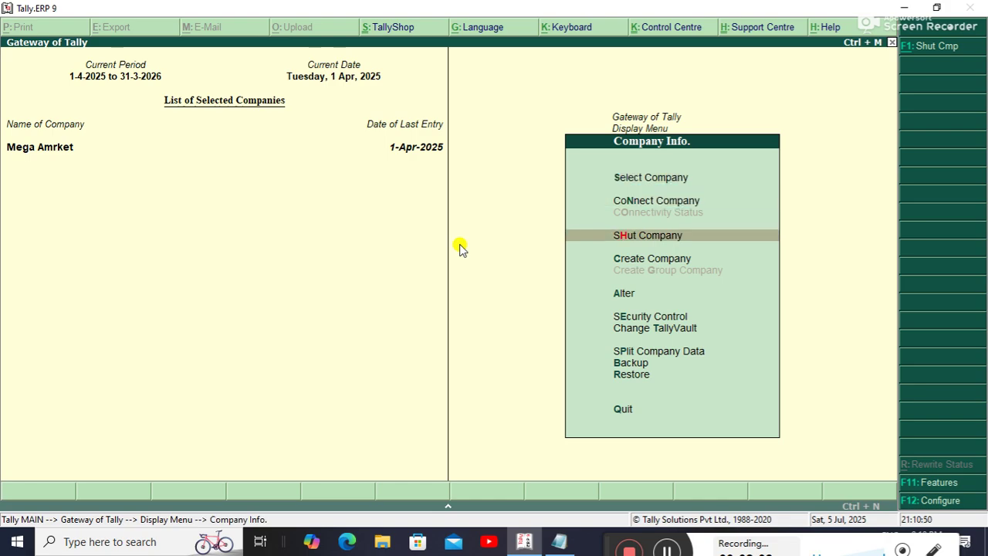
{"action": "key", "text": "Return"}
{"action": "key", "text": "Return"}
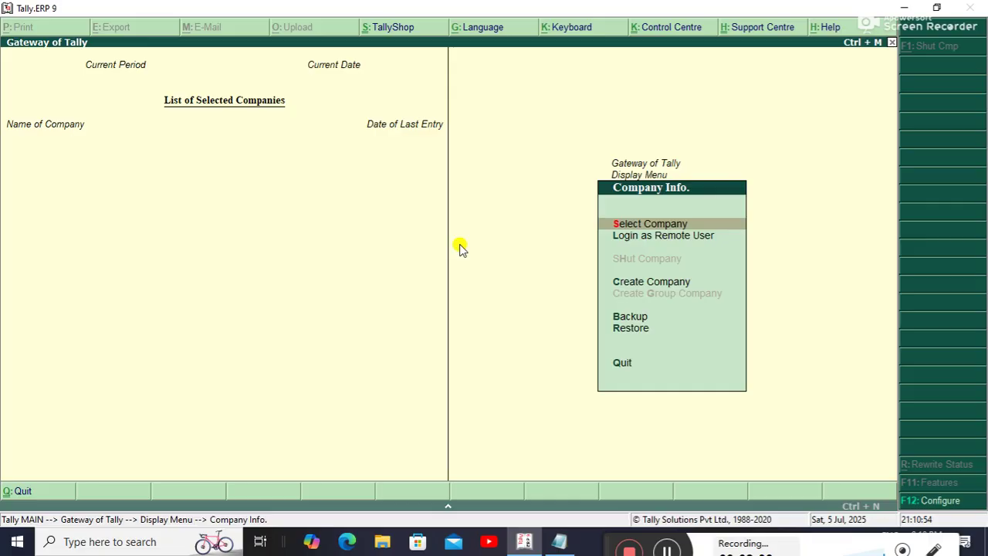
Start a new company named Oneindia.
{"action": "key", "text": "Down"}
{"action": "key", "text": "Down"}
{"action": "key", "text": "Return"}
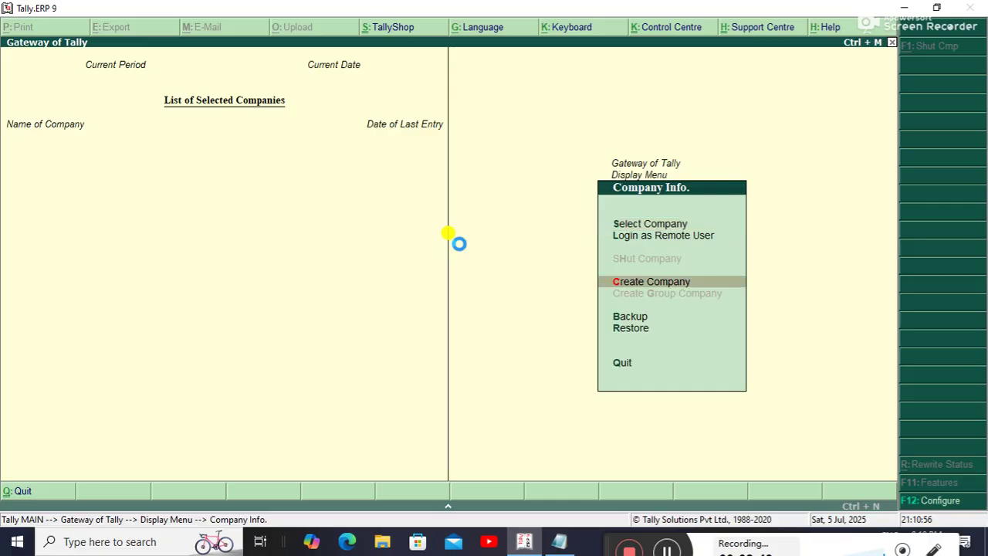
{"action": "type", "text": "Oneindia"}
Enter Motihari as Oneindia's address and choose Bihar as the state.
{"action": "key", "text": "Return"}
{"action": "key", "text": "Return"}
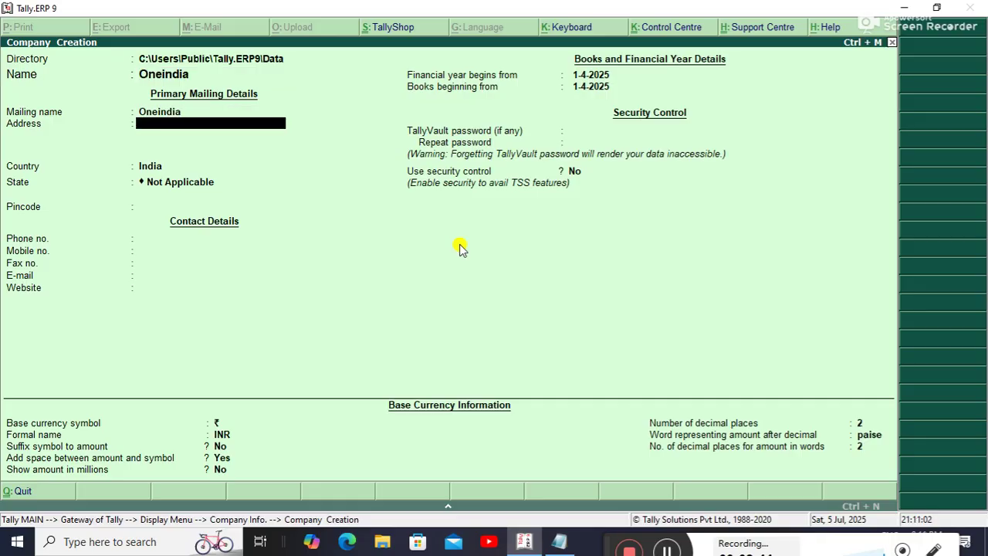
{"action": "type", "text": "Motihari"}
{"action": "key", "text": "Return"}
{"action": "key", "text": "Return"}
{"action": "key", "text": "Return"}
{"action": "type", "text": "b"}
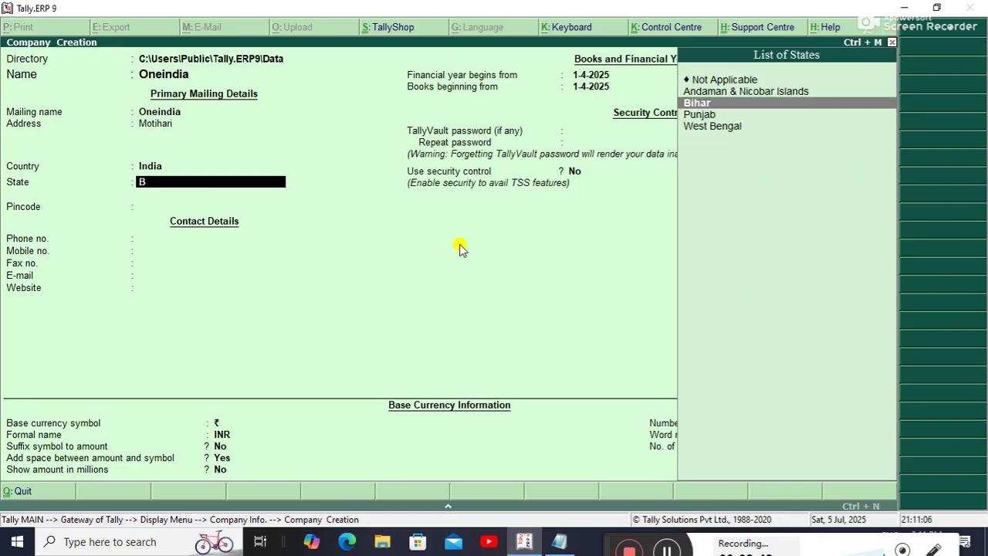
{"action": "key", "text": "Return"}
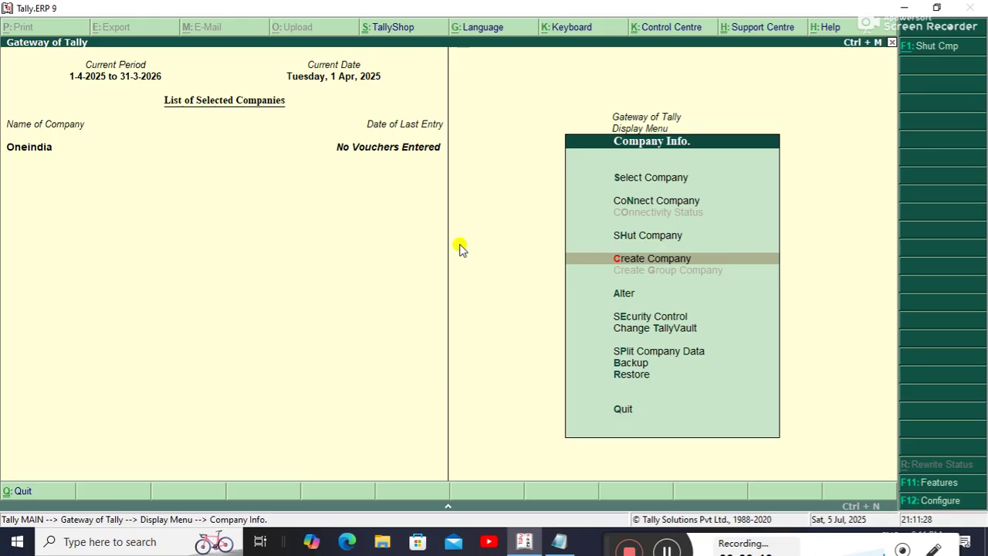
Enable VAT in Statutory & Taxation features and set Set/alter VAT details to Yes.
{"action": "left_click", "coordinate": [669, 546]}
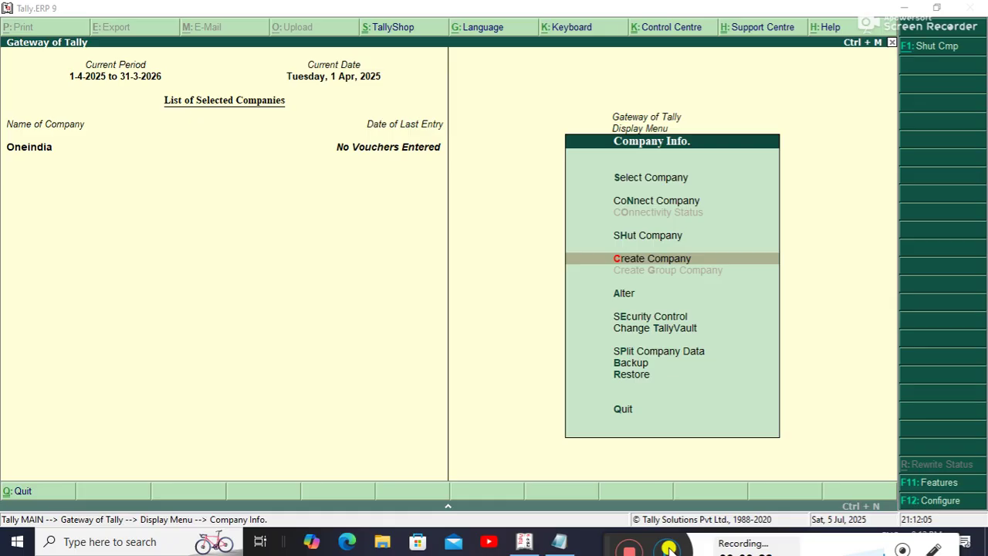
{"action": "left_click", "coordinate": [289, 314]}
{"action": "key", "text": "F11"}
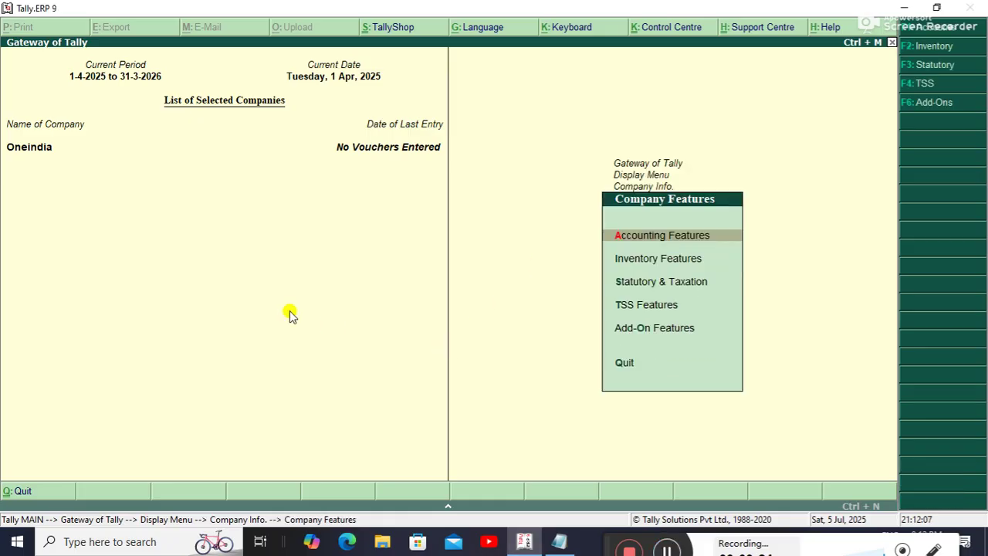
{"action": "key", "text": "F3"}
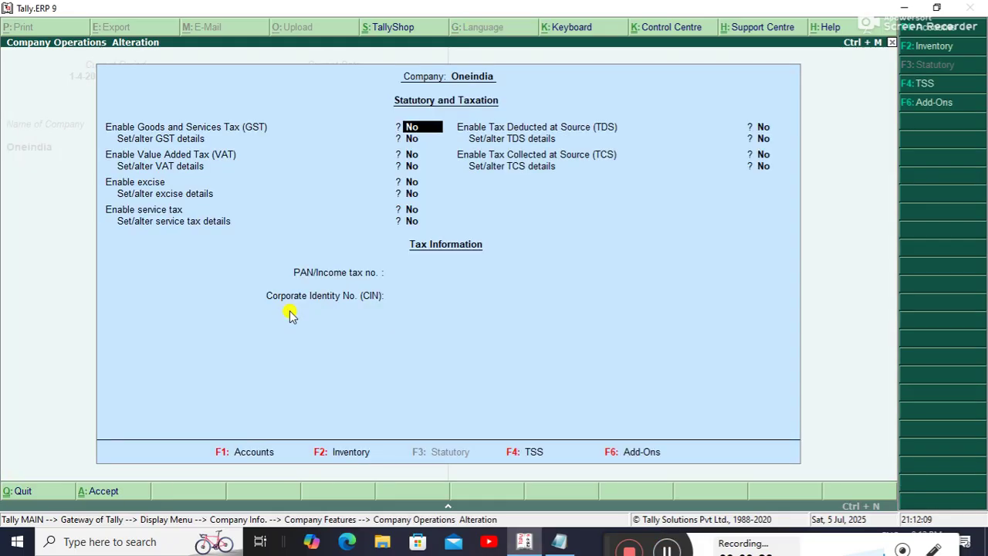
{"action": "key", "text": "Return"}
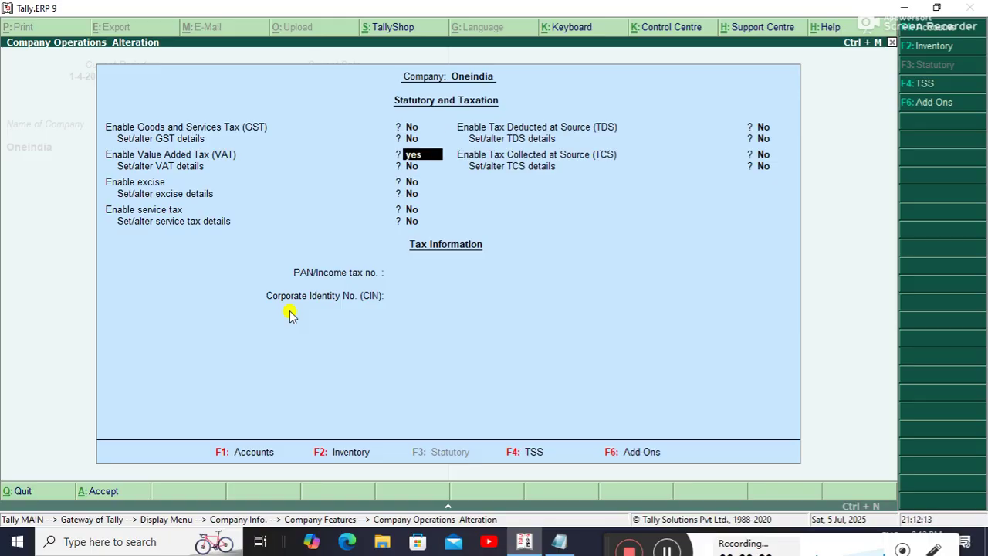
{"action": "key", "text": "Return"}
{"action": "type", "text": "ye"}
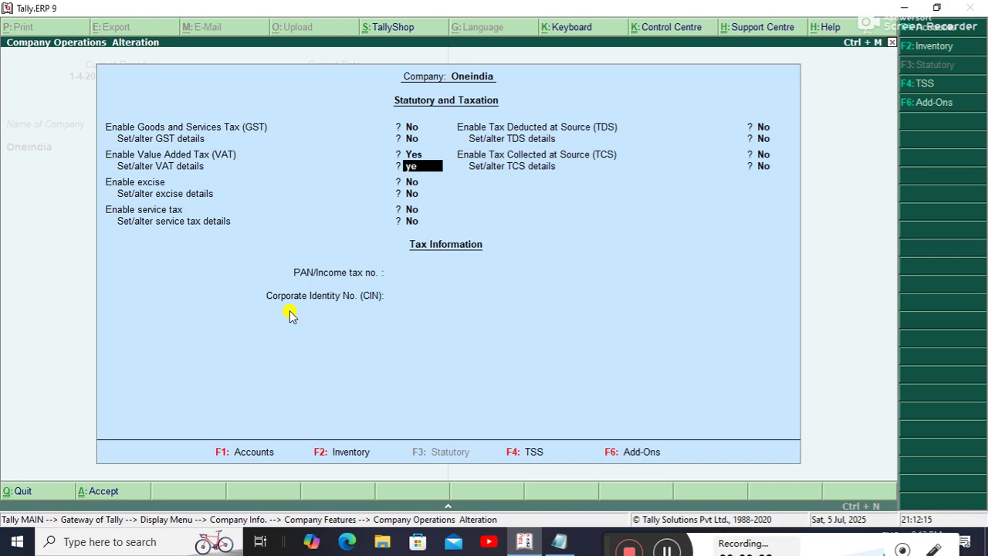
{"action": "type", "text": "s"}
{"action": "key", "text": "Return"}
{"action": "key", "text": "Return"}
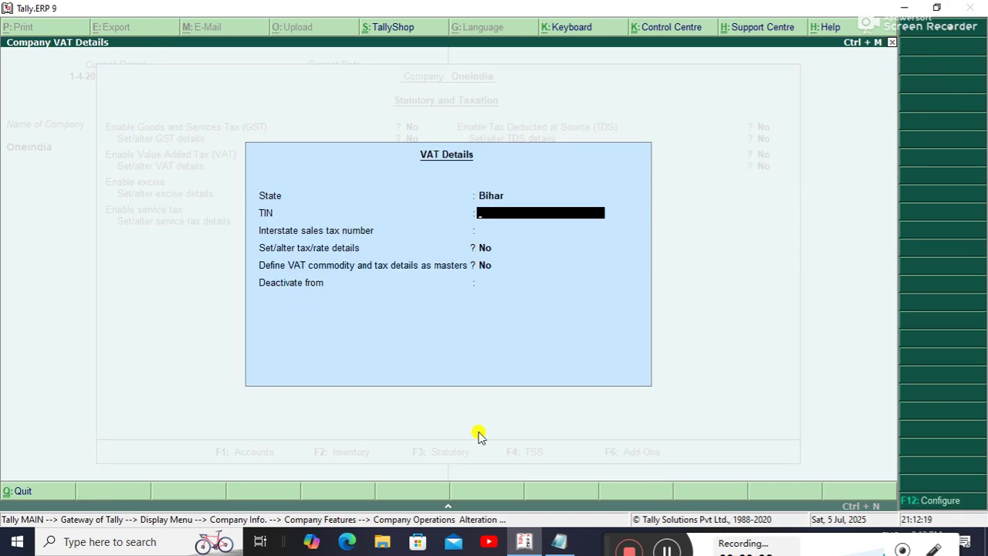
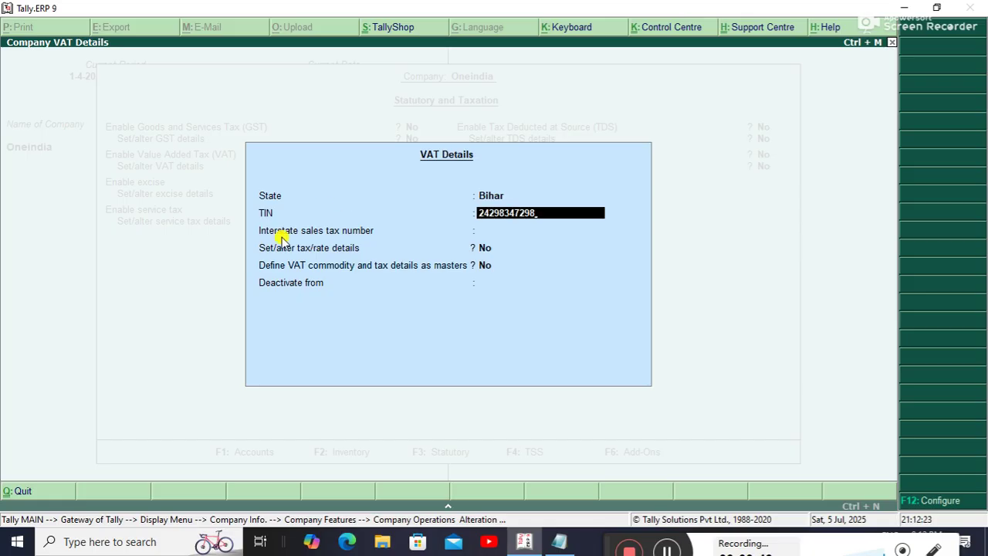
Enter the company TIN, interstate sales tax number 12 and a 13% VAT rate, then save.
{"action": "key", "text": "Return"}
{"action": "type", "text": "12"}
{"action": "key", "text": "Return"}
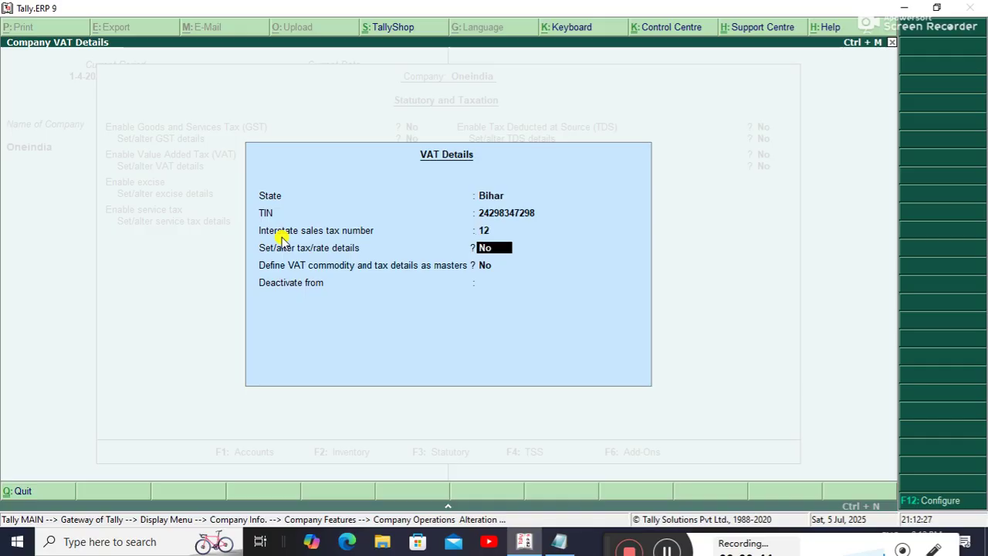
{"action": "type", "text": "yes"}
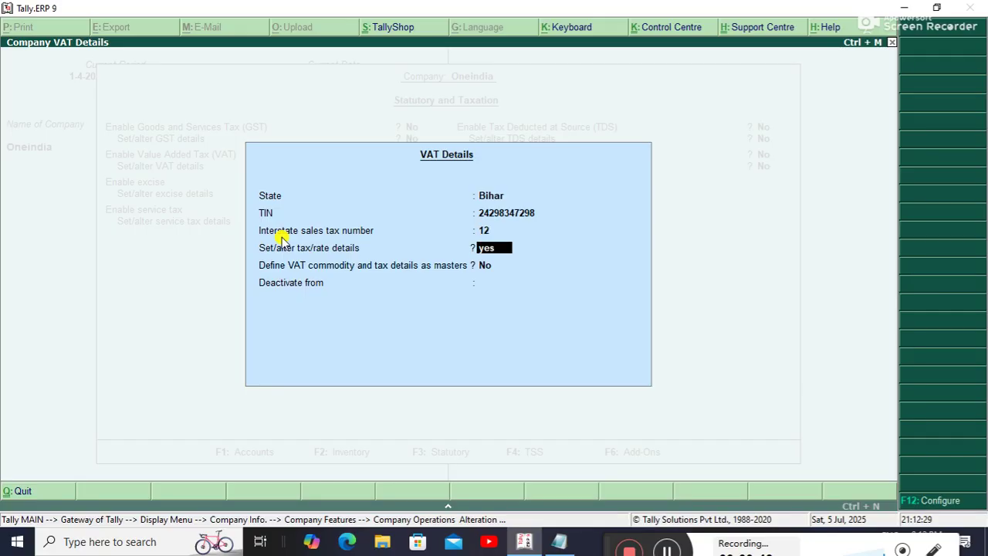
{"action": "key", "text": "Return"}
{"action": "type", "text": "1"}
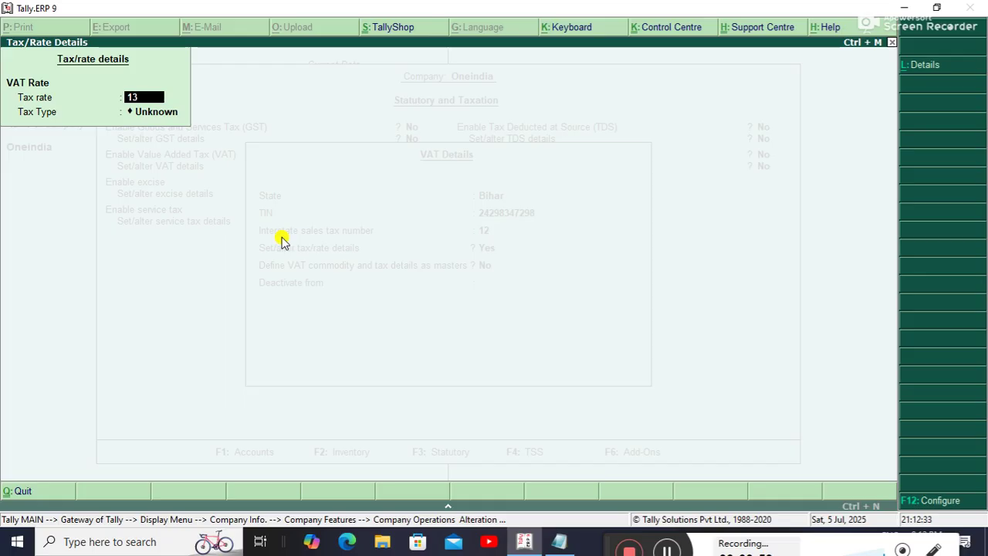
{"action": "type", "text": "3"}
{"action": "key", "text": "Return"}
{"action": "key", "text": "Return"}
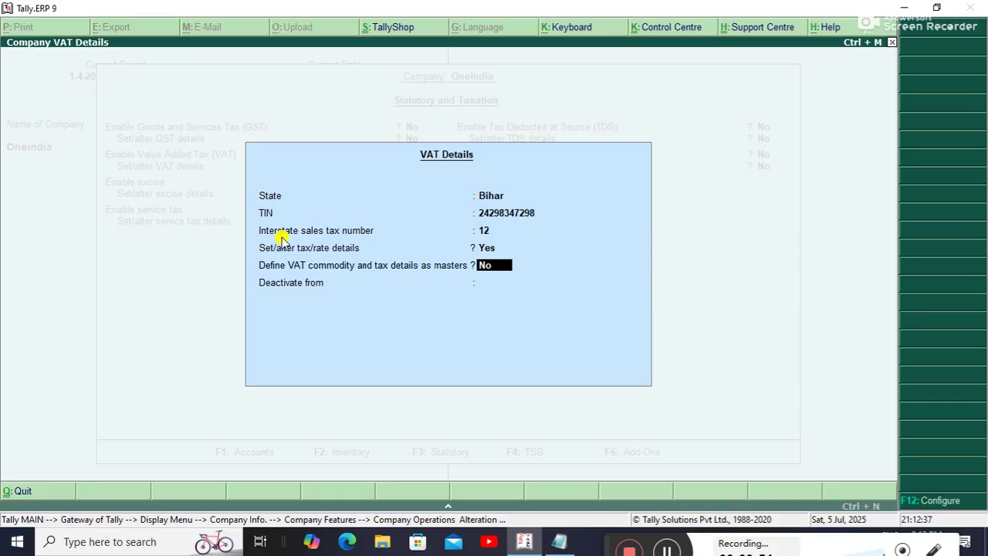
{"action": "key", "text": "Return"}
{"action": "left_click", "coordinate": [281, 236]}
{"action": "key", "text": "ctrl+a"}
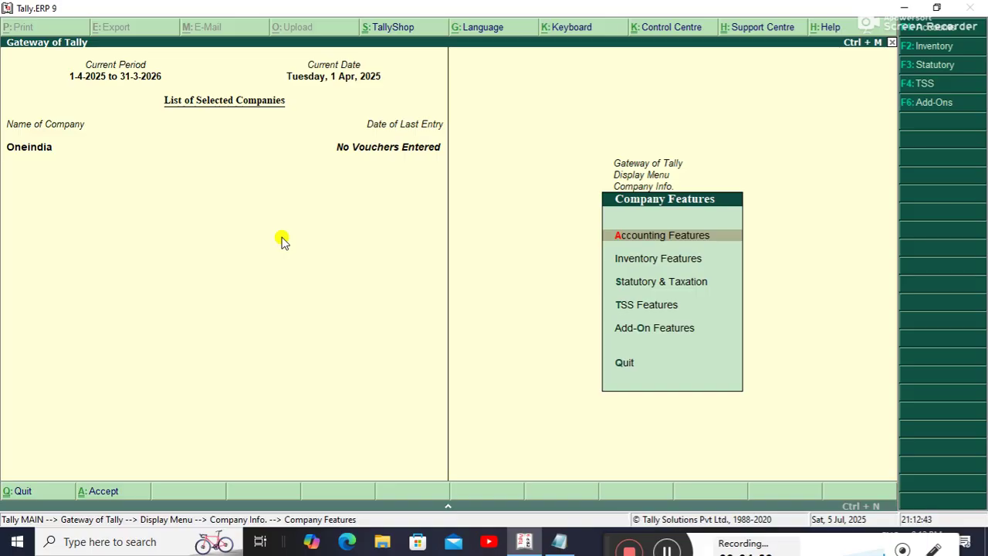
Leave Company Features and reach Ledger Creation under Accounts Info.
{"action": "key", "text": "Escape"}
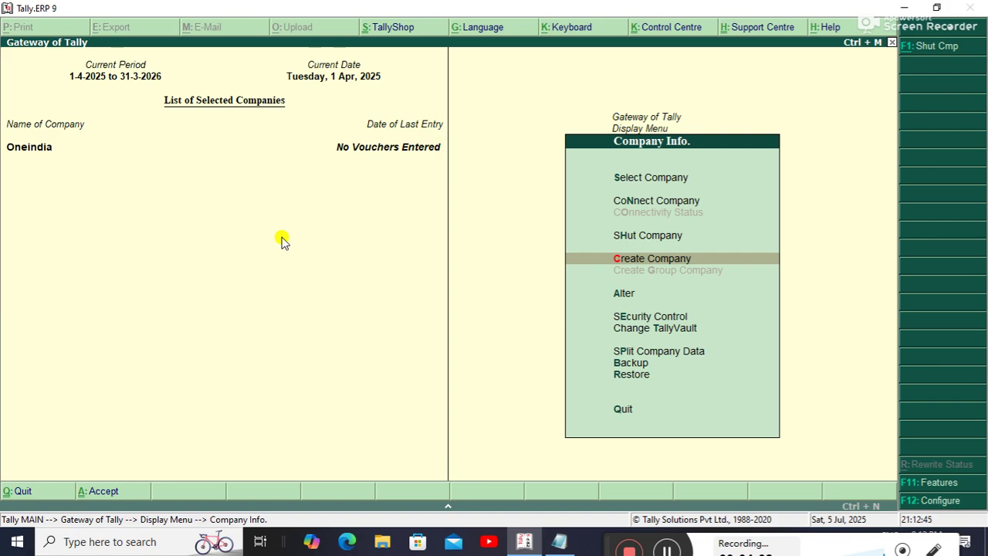
{"action": "key", "text": "Escape"}
{"action": "key", "text": "Escape"}
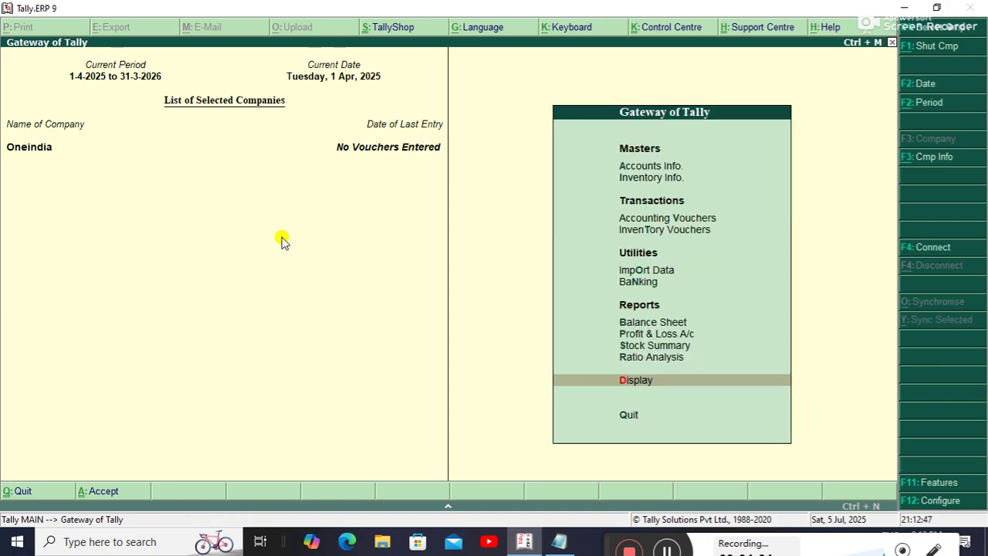
{"action": "key", "text": "Up"}
{"action": "key", "text": "Up"}
{"action": "key", "text": "Up"}
{"action": "key", "text": "Up"}
{"action": "key", "text": "Up"}
{"action": "key", "text": "Up"}
{"action": "key", "text": "Up"}
{"action": "key", "text": "Up"}
{"action": "key", "text": "Up"}
{"action": "key", "text": "Up"}
{"action": "key", "text": "Return"}
{"action": "key", "text": "Return"}
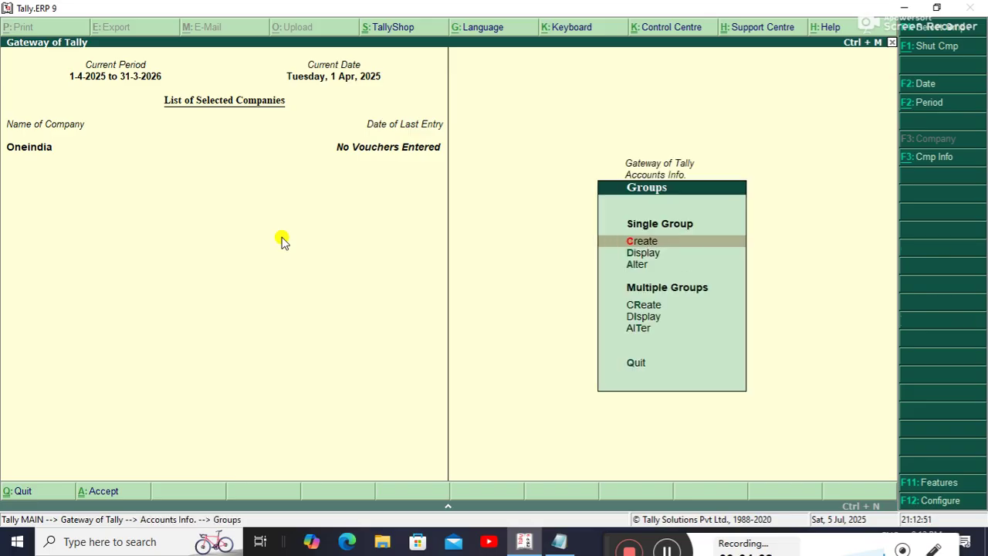
{"action": "key", "text": "Escape"}
{"action": "key", "text": "Down"}
{"action": "key", "text": "Return"}
{"action": "key", "text": "Return"}
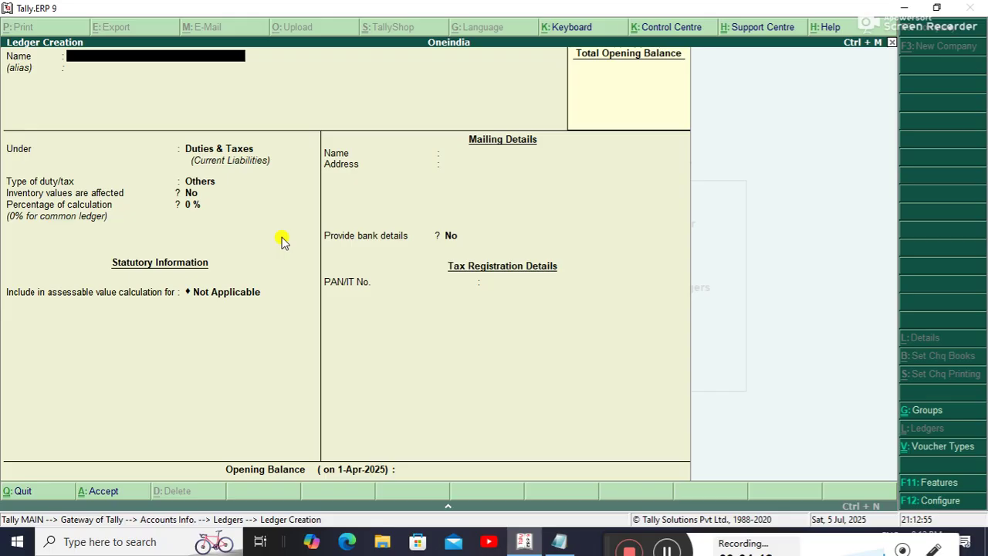
Create the Vat@13% ledger with VAT as the duty type at 13%.
{"action": "type", "text": "Vat@13%"}
{"action": "key", "text": "Return"}
{"action": "key", "text": "Return"}
{"action": "key", "text": "Return"}
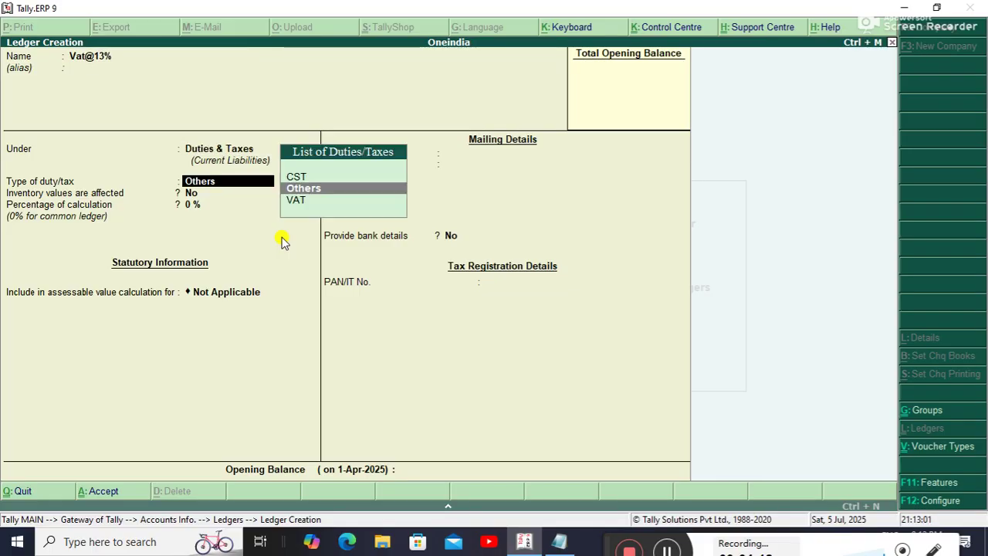
{"action": "key", "text": "Down"}
{"action": "key", "text": "Return"}
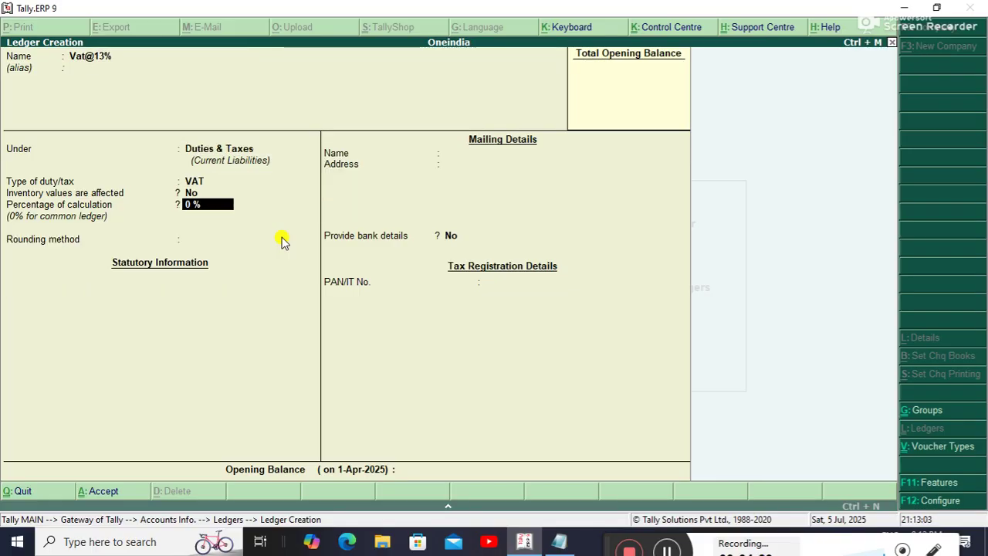
{"action": "type", "text": "13"}
{"action": "key", "text": "Return"}
{"action": "key", "text": "ctrl+a"}
Create Purchase Account under Purchase Accounts and Saleaccount under Sales Accounts.
{"action": "type", "text": "Purchase"}
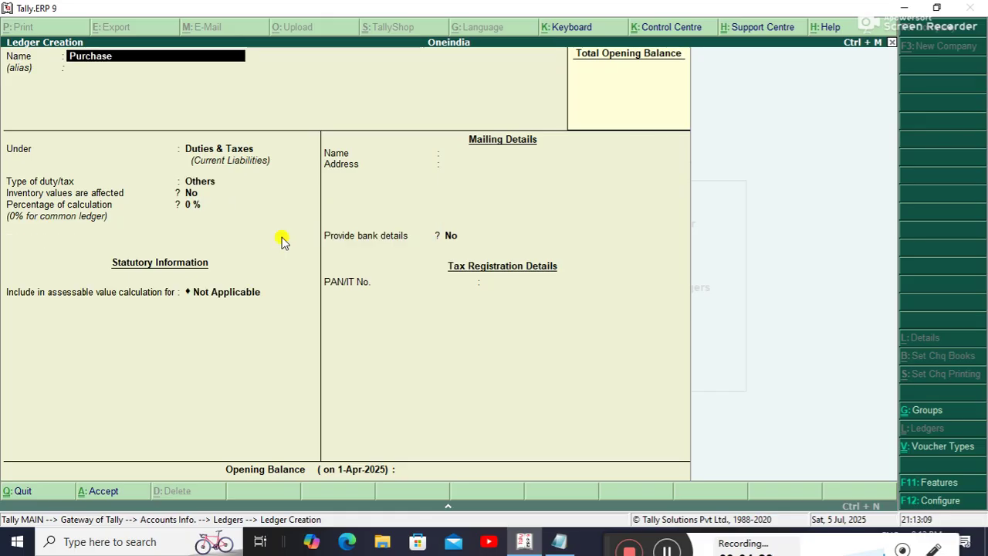
{"action": "type", "text": " Account"}
{"action": "key", "text": "Return"}
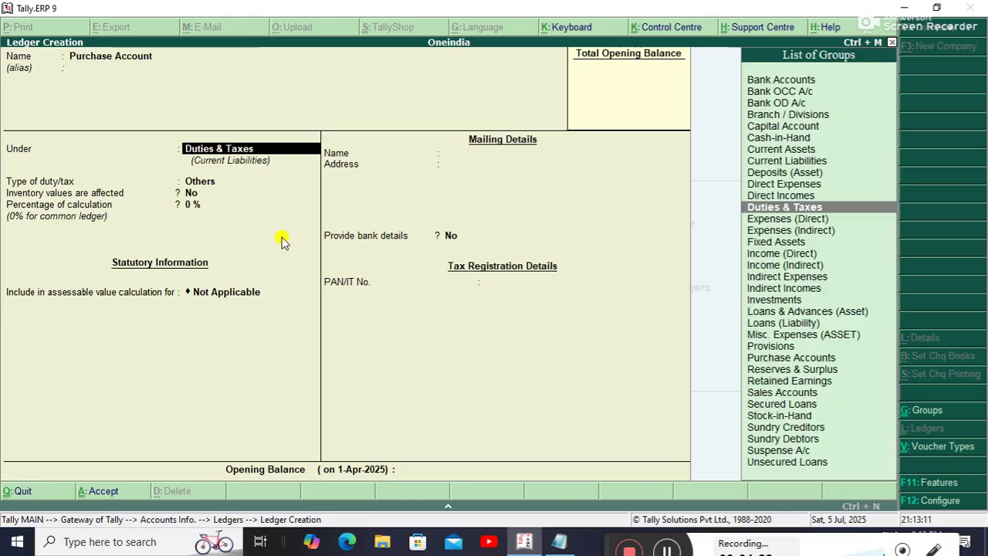
{"action": "type", "text": "Pu"}
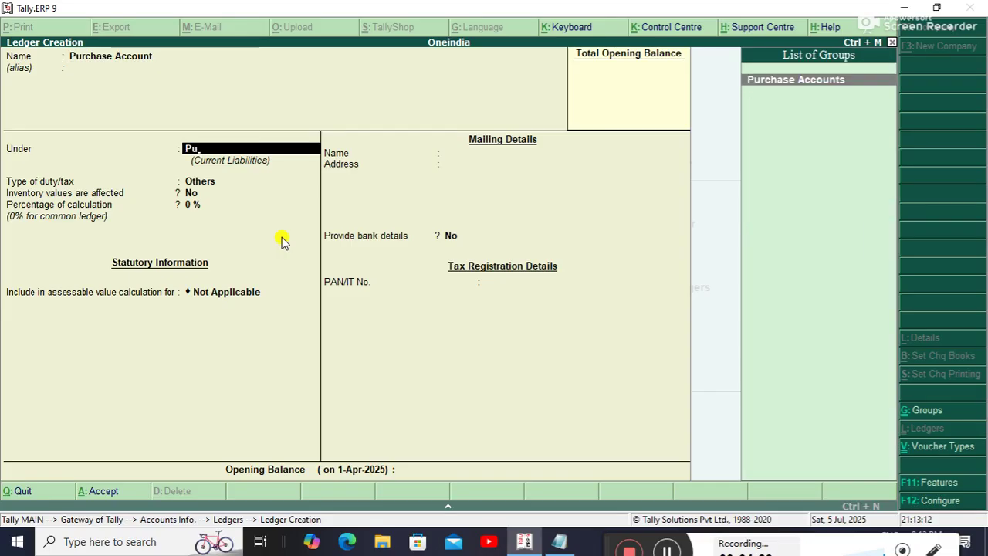
{"action": "key", "text": "Return"}
{"action": "key", "text": "ctrl+a"}
{"action": "type", "text": "Saleaccount"}
{"action": "key", "text": "Return"}
{"action": "type", "text": "S"}
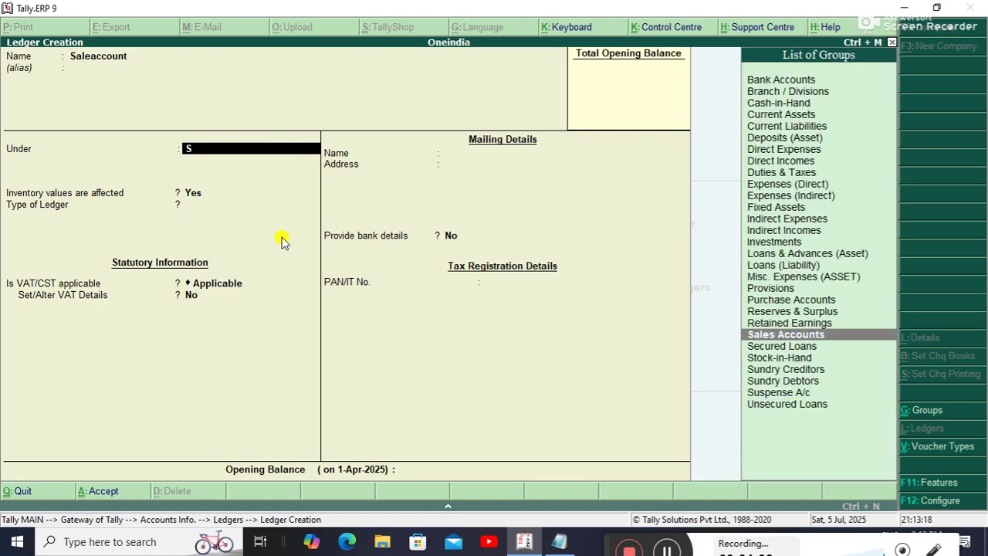
{"action": "key", "text": "Return"}
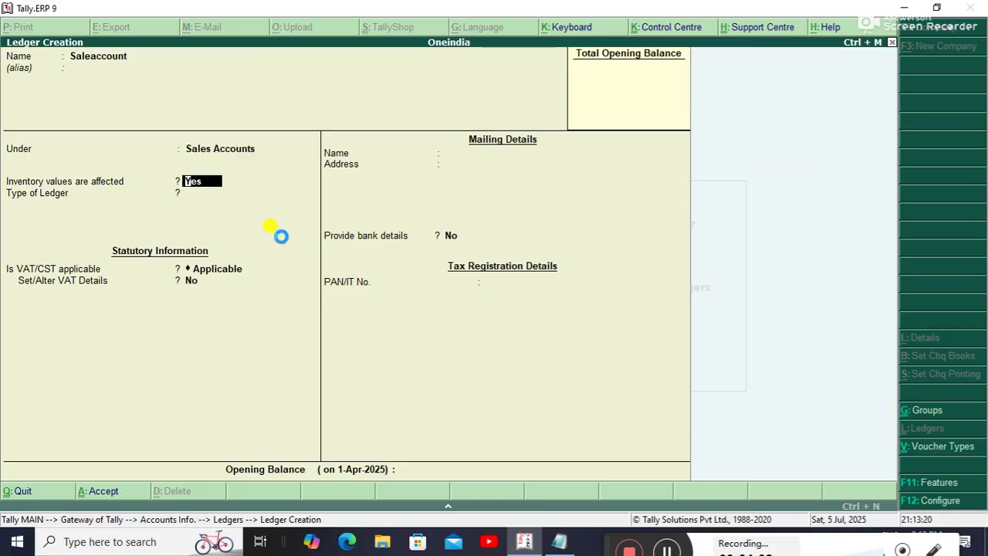
{"action": "key", "text": "ctrl+a"}
Create the Supplier ledger under Sundry Creditors.
{"action": "type", "text": "Supp"}
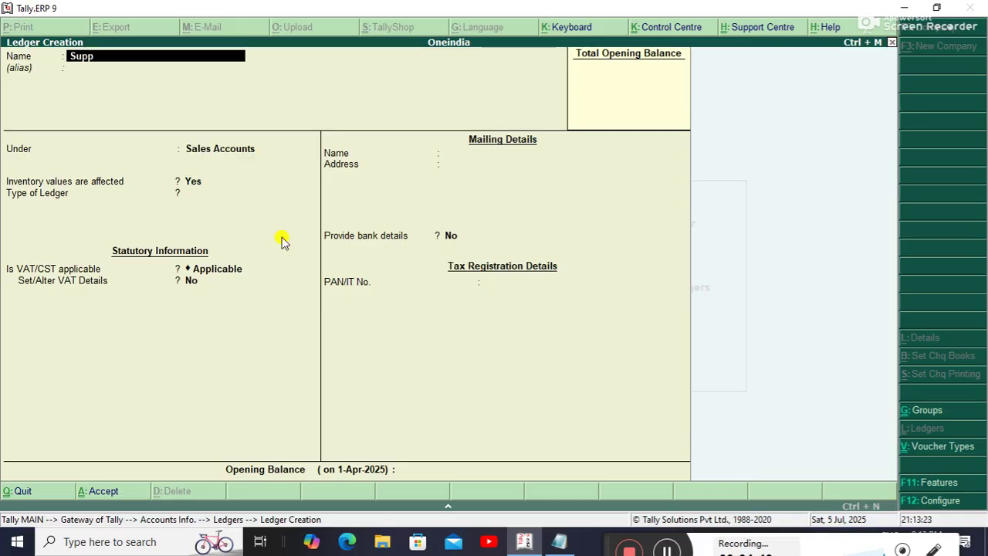
{"action": "type", "text": "lier"}
{"action": "key", "text": "Return"}
{"action": "key", "text": "Return"}
{"action": "type", "text": "S"}
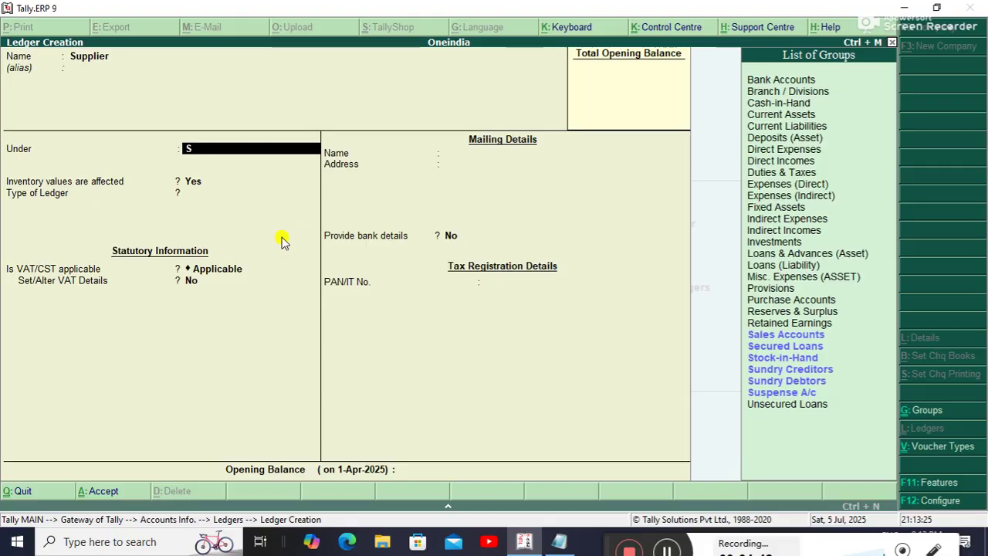
{"action": "key", "text": "Down"}
{"action": "key", "text": "Down"}
{"action": "key", "text": "Down"}
{"action": "key", "text": "Down"}
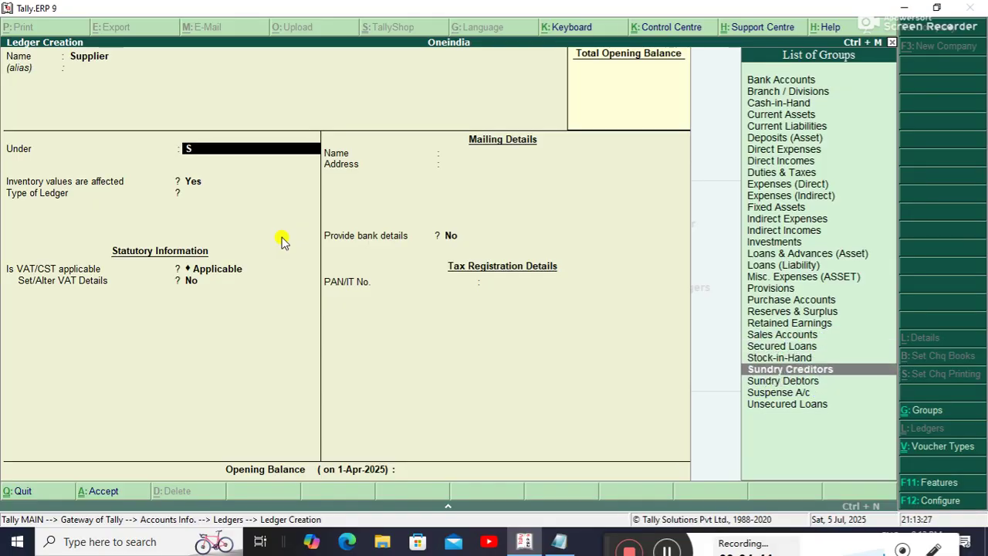
{"action": "key", "text": "Return"}
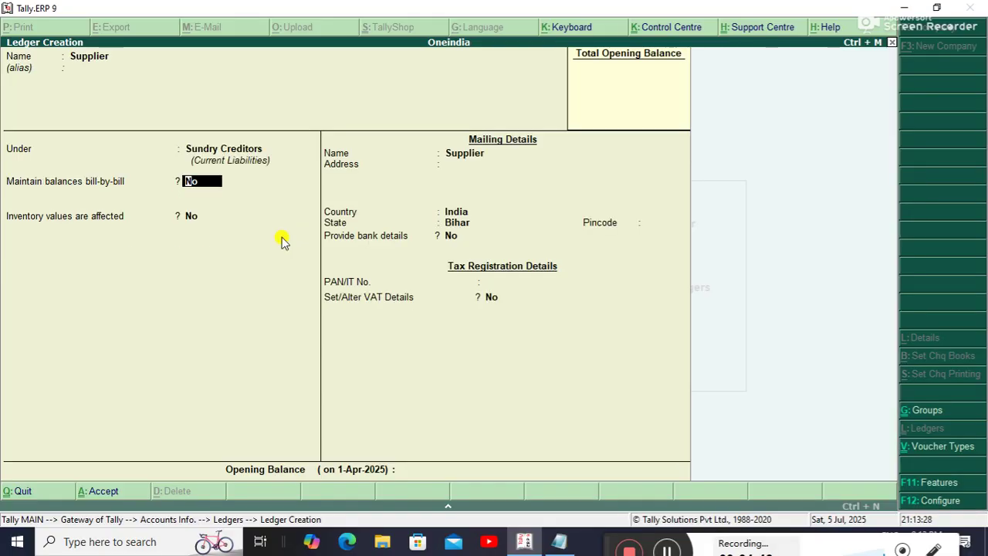
{"action": "key", "text": "ctrl+a"}
Create the Customer ledger under Sundry Debtors and return to Gateway of Tally.
{"action": "type", "text": "Customer"}
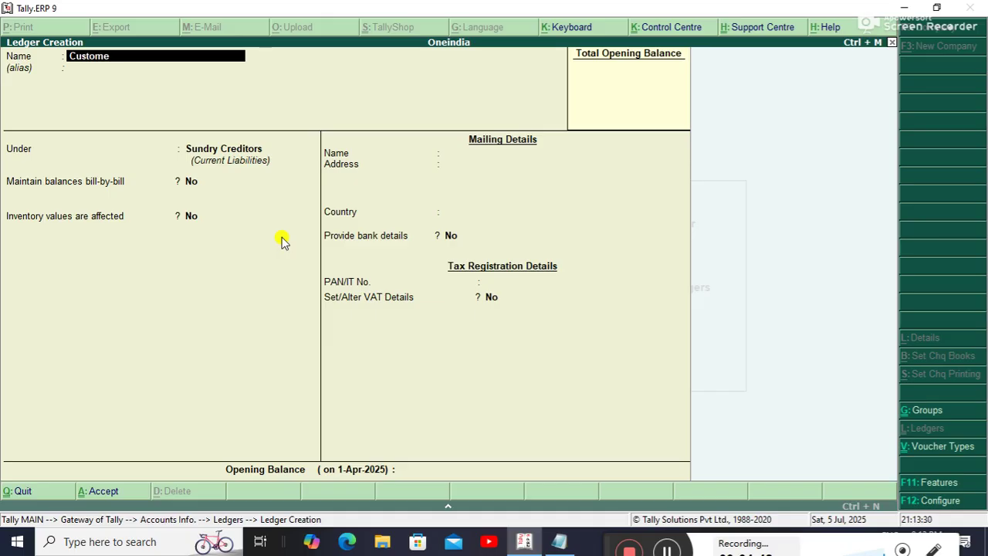
{"action": "key", "text": "Return"}
{"action": "key", "text": "Return"}
{"action": "type", "text": "S"}
{"action": "key", "text": "Down"}
{"action": "key", "text": "Down"}
{"action": "key", "text": "Down"}
{"action": "key", "text": "Down"}
{"action": "key", "text": "Return"}
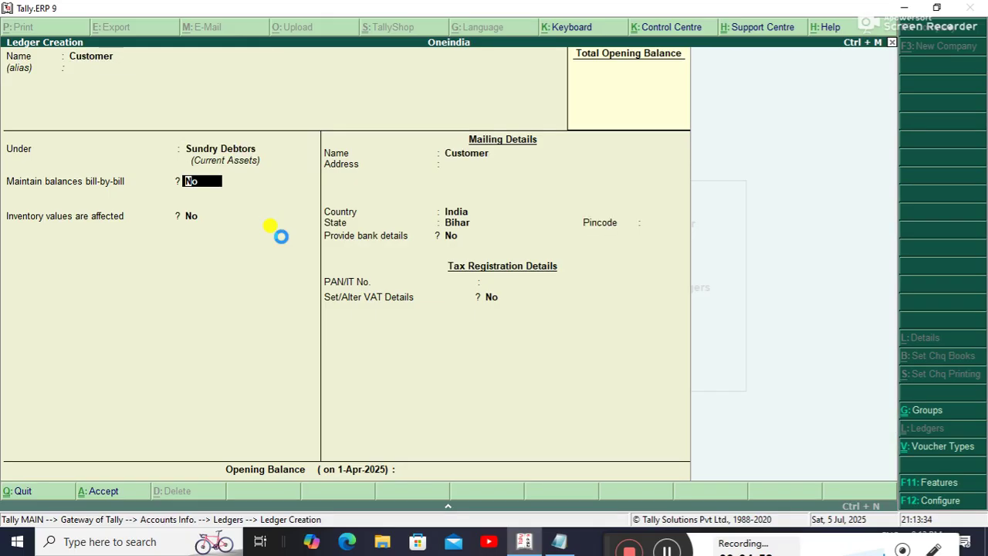
{"action": "key", "text": "Escape"}
{"action": "key", "text": "Escape"}
{"action": "key", "text": "y"}
{"action": "key", "text": "Escape"}
{"action": "key", "text": "Escape"}
Create the unit of measure pcs with formal name Piece.
{"action": "key", "text": "Down"}
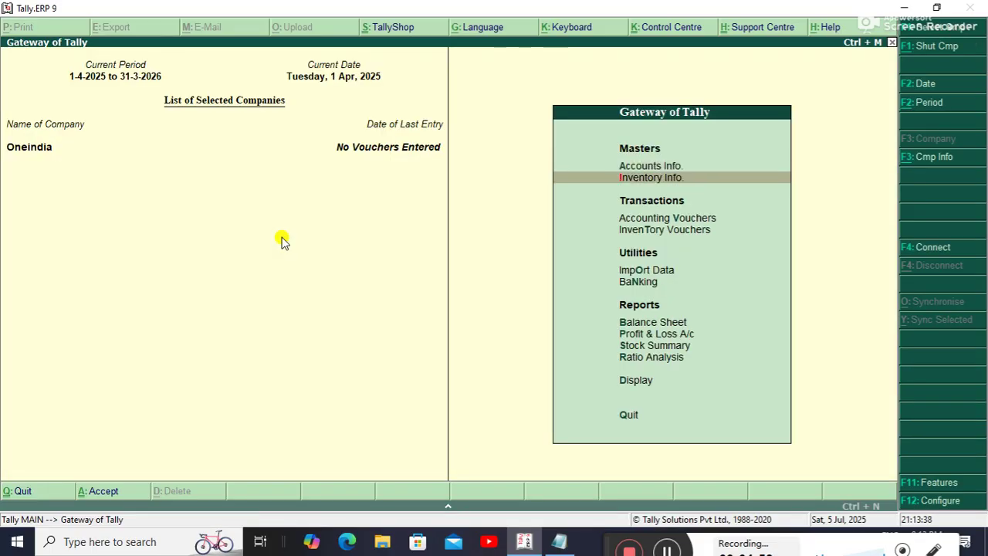
{"action": "key", "text": "Return"}
{"action": "key", "text": "Down"}
{"action": "key", "text": "Down"}
{"action": "key", "text": "Return"}
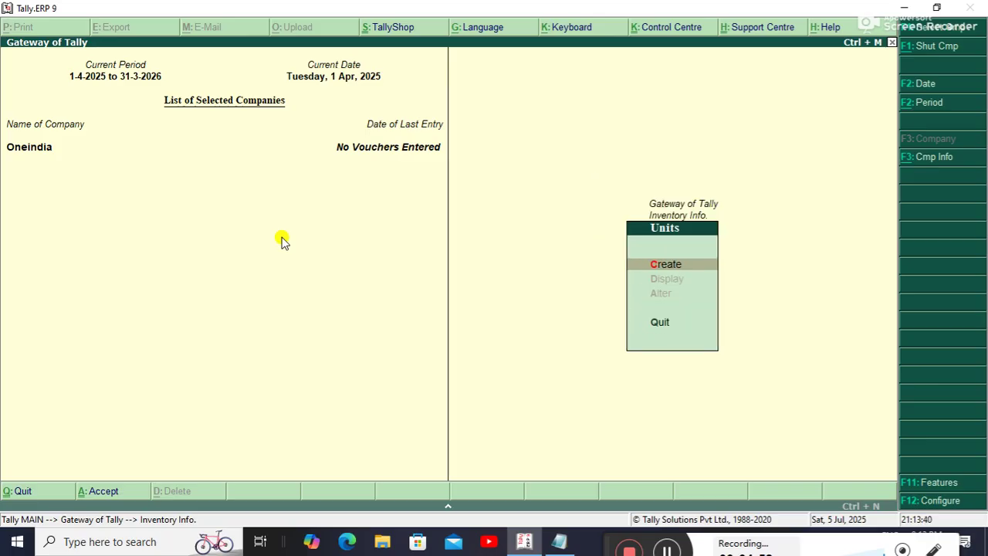
{"action": "key", "text": "Return"}
{"action": "type", "text": "pcs"}
{"action": "key", "text": "Return"}
{"action": "type", "text": "Piece"}
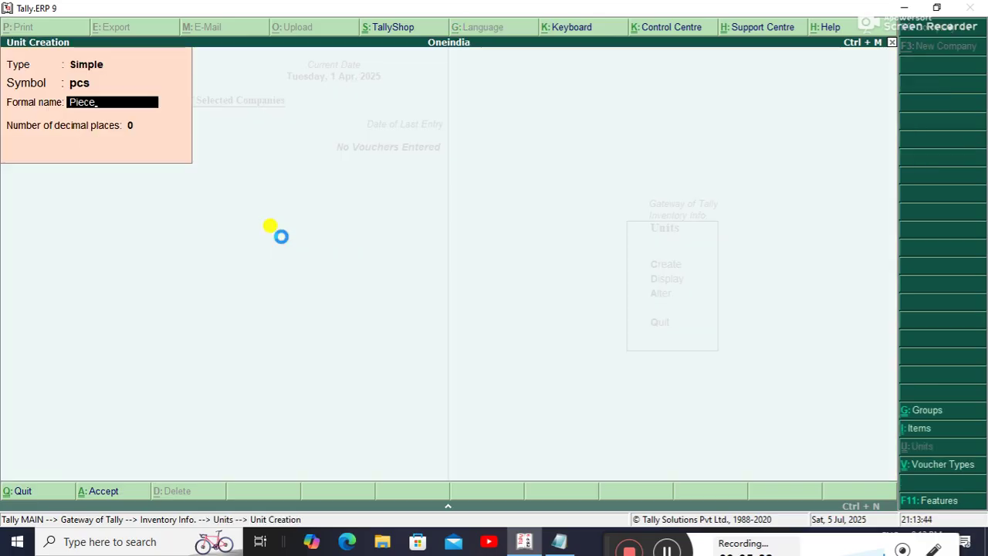
{"action": "key", "text": "ctrl+a"}
{"action": "key", "text": "Escape"}
{"action": "key", "text": "Escape"}
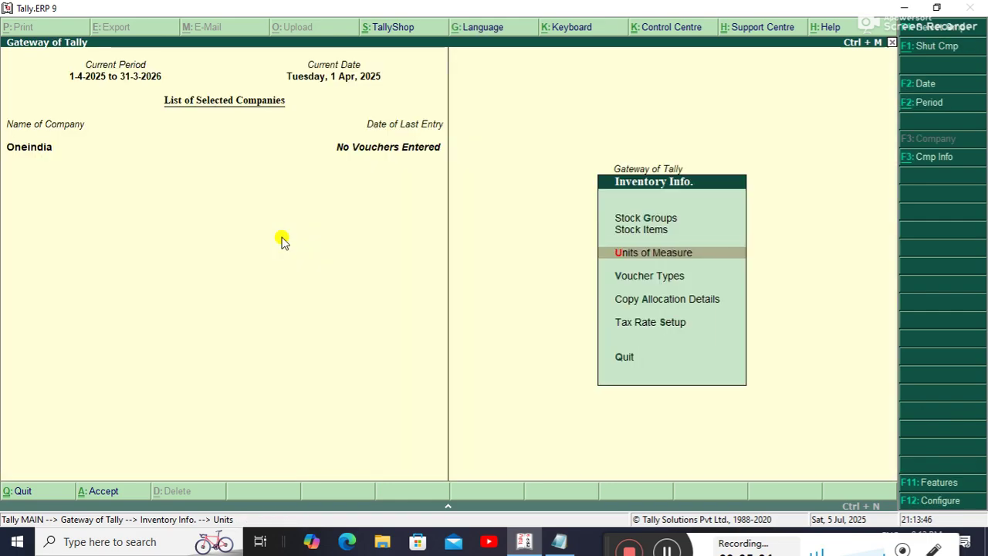
Create a stock group named Cycle under Primary.
{"action": "key", "text": "Up"}
{"action": "key", "text": "Up"}
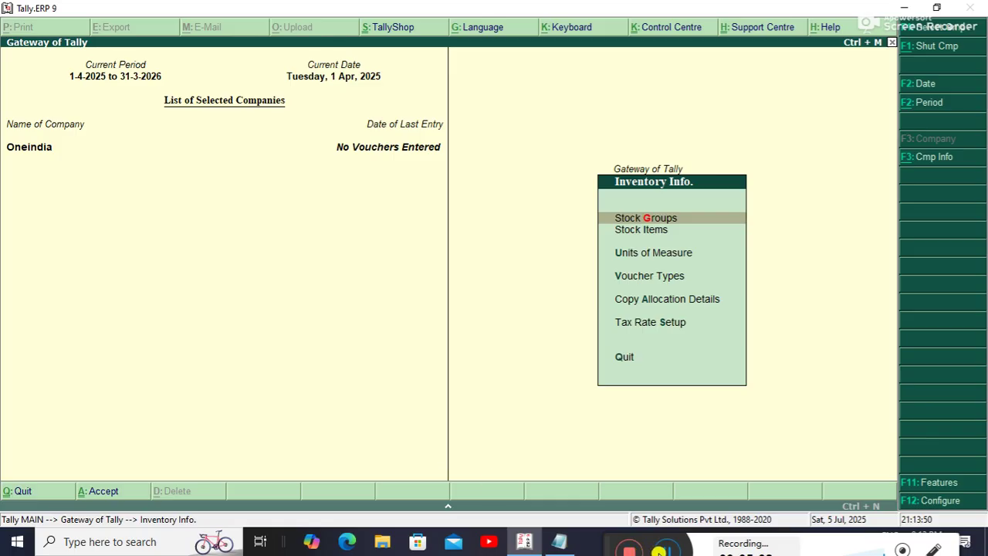
{"action": "left_click", "coordinate": [669, 546]}
{"action": "left_click", "coordinate": [670, 546]}
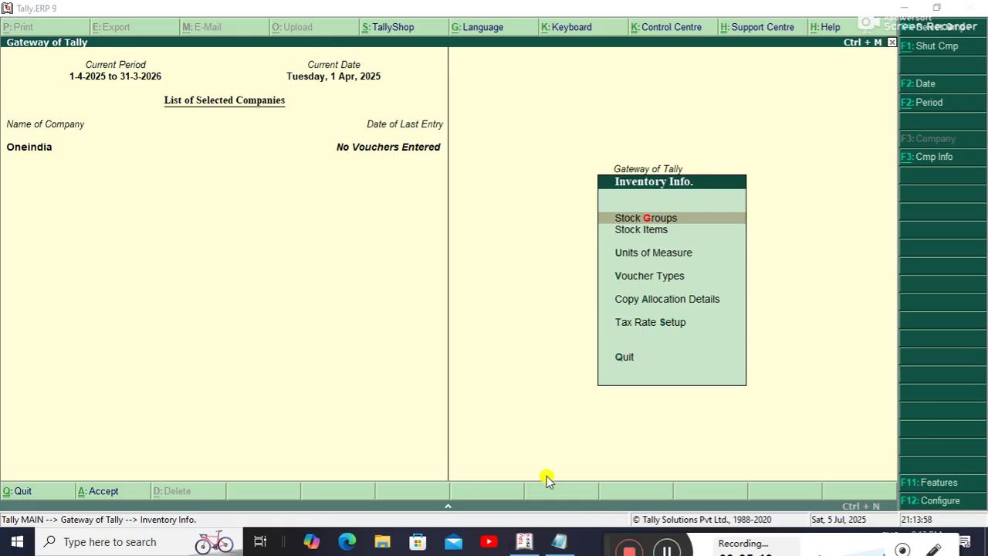
{"action": "left_click", "coordinate": [621, 219]}
{"action": "key", "text": "Return"}
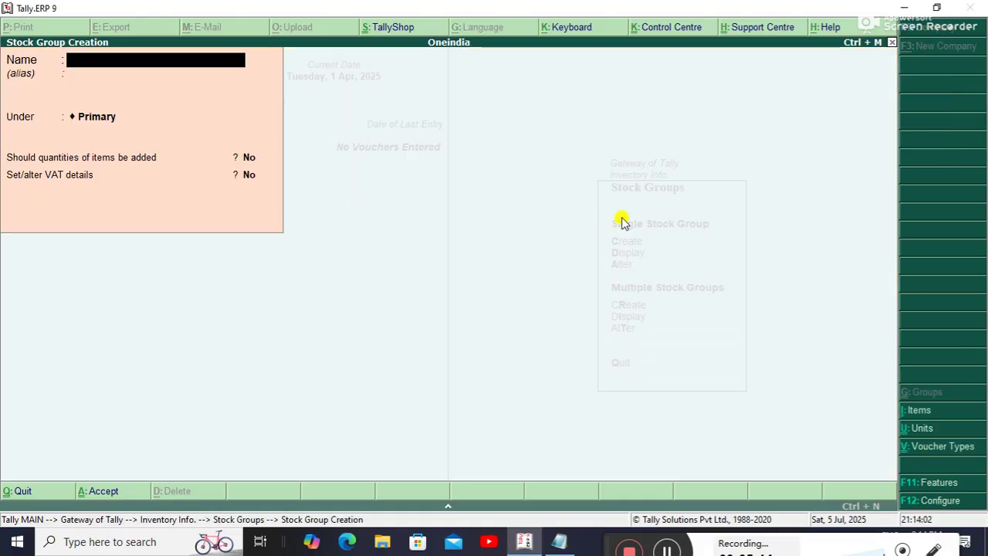
{"action": "type", "text": "Cycle"}
{"action": "key", "text": "Return"}
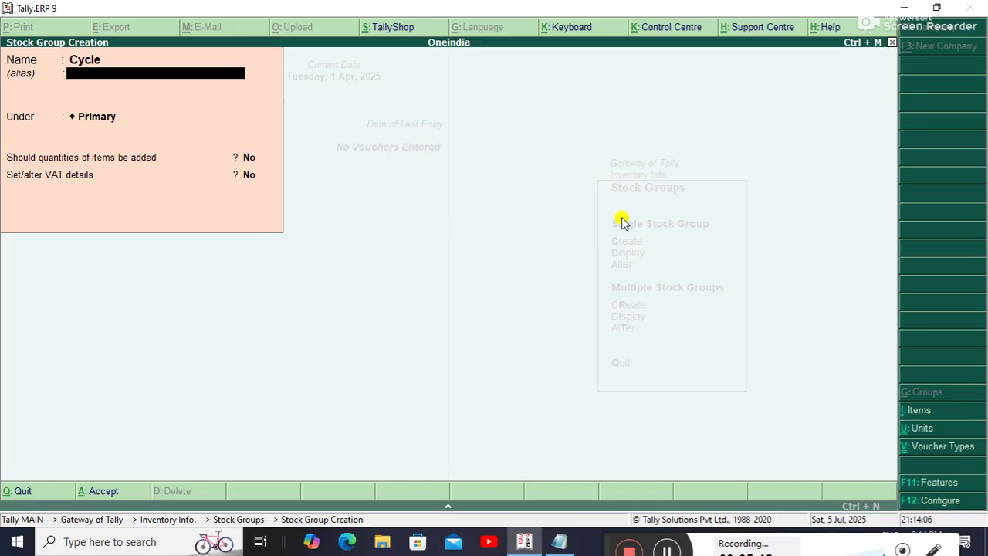
{"action": "key", "text": "ctrl+a"}
{"action": "key", "text": "Escape"}
{"action": "key", "text": "Escape"}
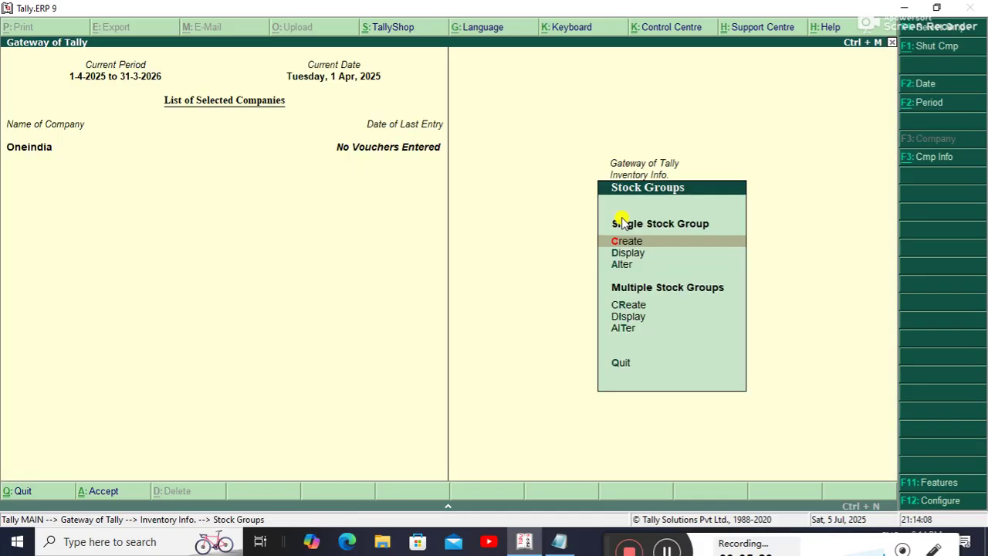
Create the stock item Hero under Cycle, counted in pcs.
{"action": "key", "text": "Down"}
{"action": "key", "text": "Return"}
{"action": "key", "text": "Return"}
{"action": "type", "text": "Hero"}
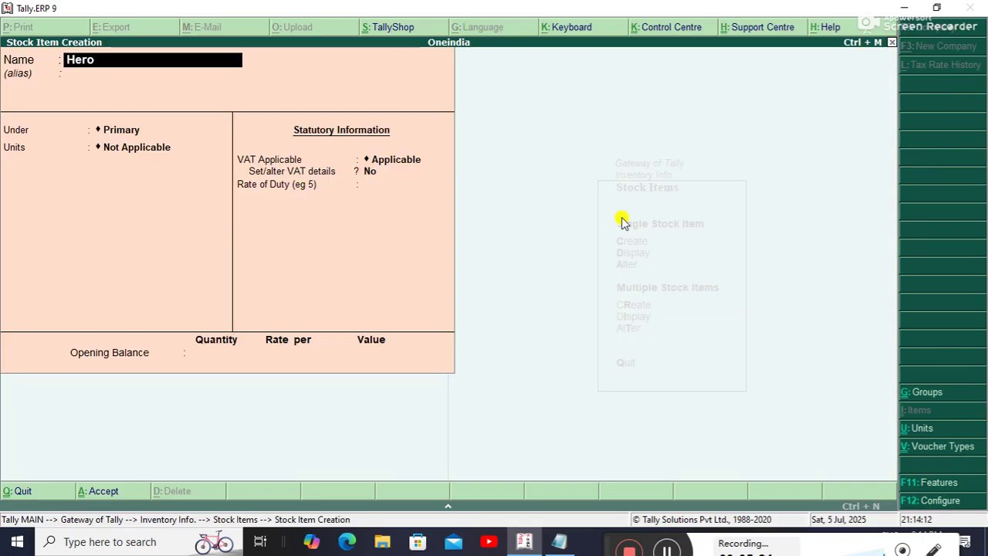
{"action": "key", "text": "Return"}
{"action": "key", "text": "Down"}
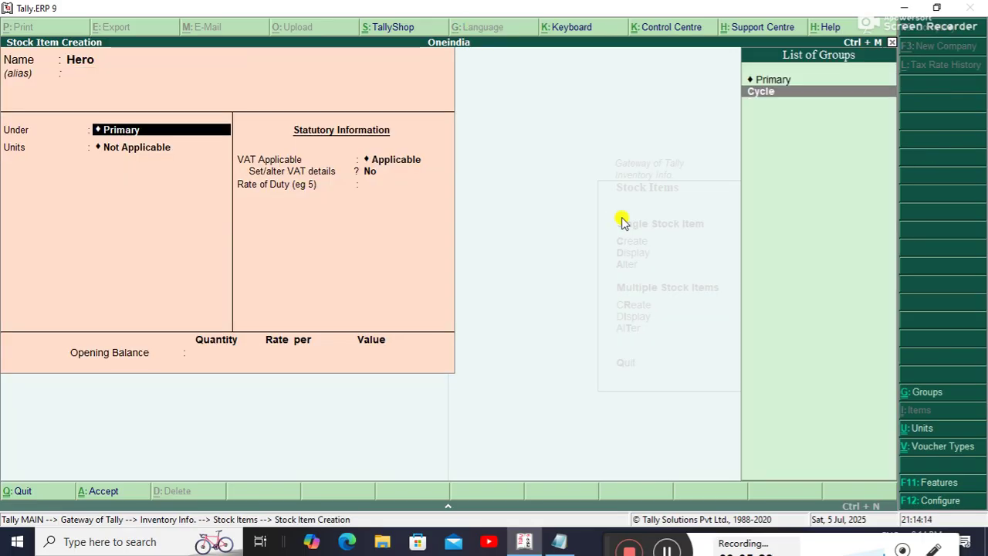
{"action": "key", "text": "Return"}
{"action": "key", "text": "Down"}
{"action": "key", "text": "Return"}
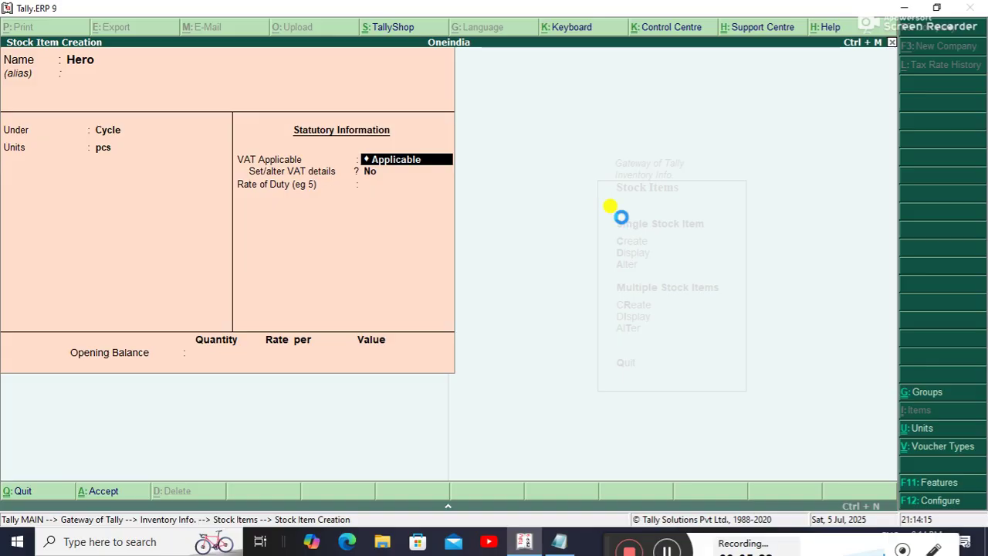
{"action": "key", "text": "ctrl+a"}
Leave stock item creation and return to Gateway of Tally.
{"action": "key", "text": "Escape"}
{"action": "key", "text": "Return"}
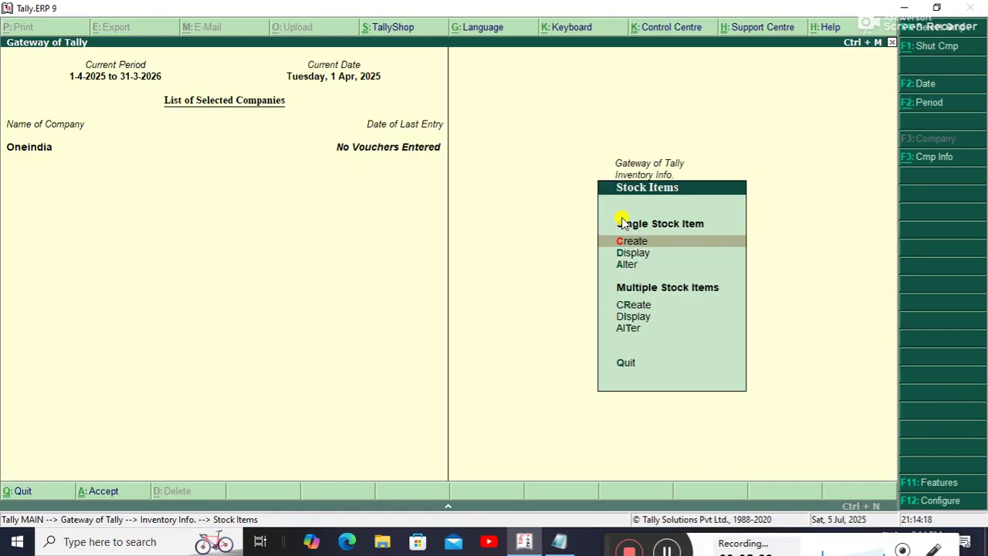
{"action": "key", "text": "Escape"}
{"action": "key", "text": "Escape"}
{"action": "key", "text": "Down"}
{"action": "key", "text": "Up"}
Start a Purchase voucher with Supplier as the party.
{"action": "key", "text": "Return"}
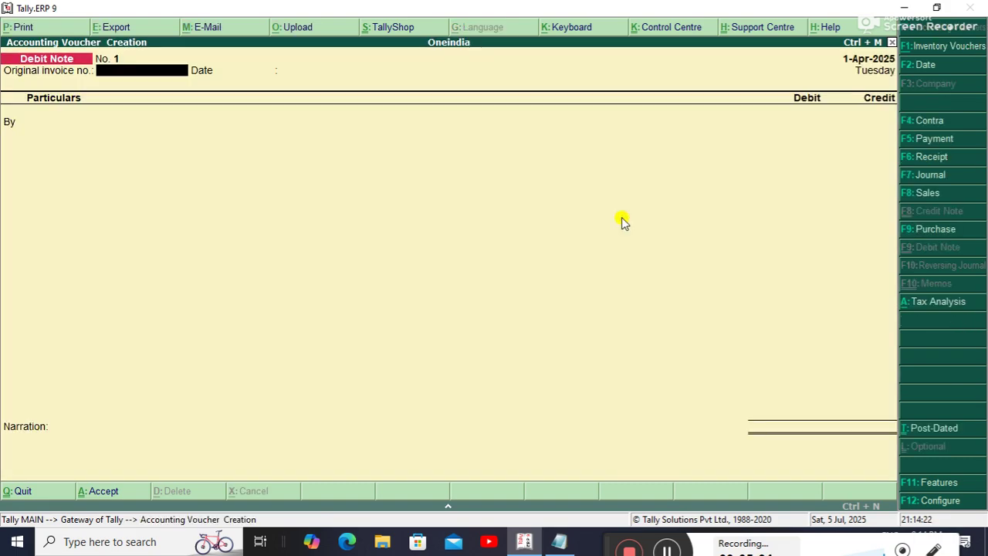
{"action": "key", "text": "F9"}
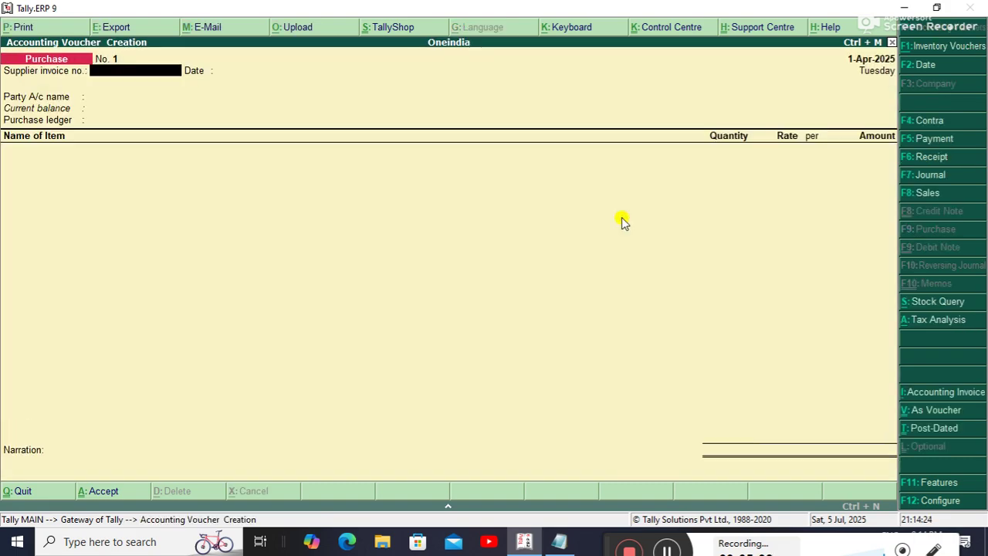
{"action": "key", "text": "Return"}
{"action": "key", "text": "Return"}
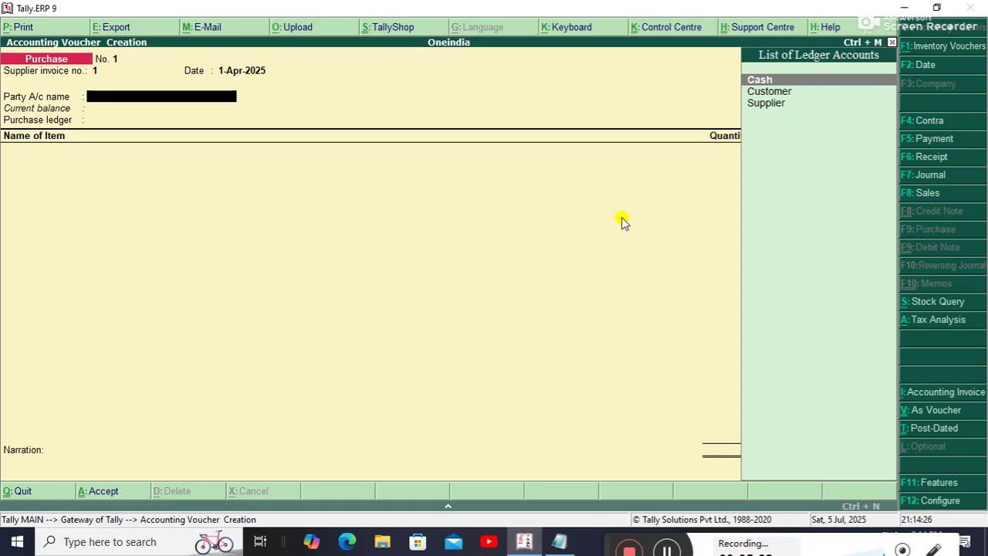
{"action": "key", "text": "Down"}
{"action": "key", "text": "Down"}
{"action": "key", "text": "Return"}
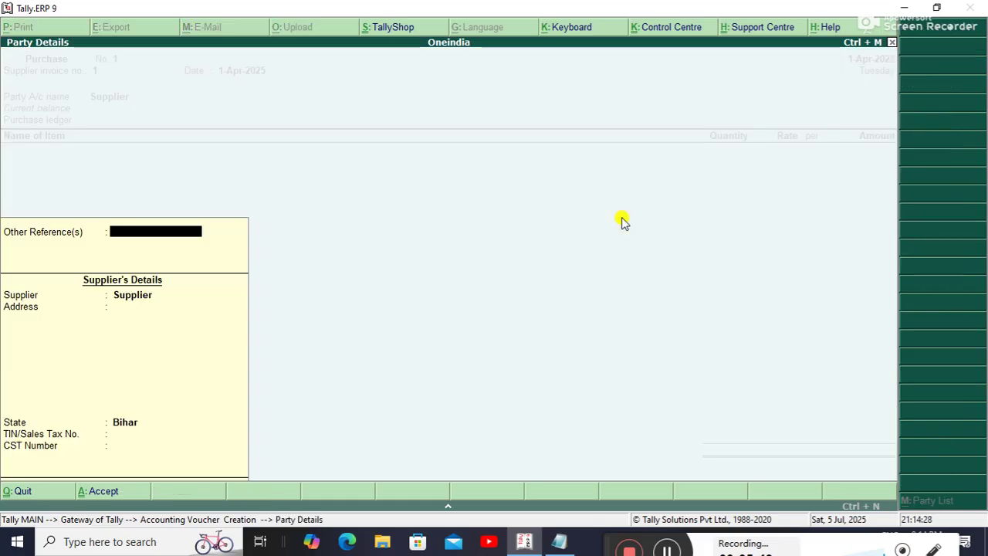
{"action": "key", "text": "Return"}
Add Hero, 1 pcs at 1,000.00, plus a Vat@13% line, and save the voucher.
{"action": "key", "text": "Return"}
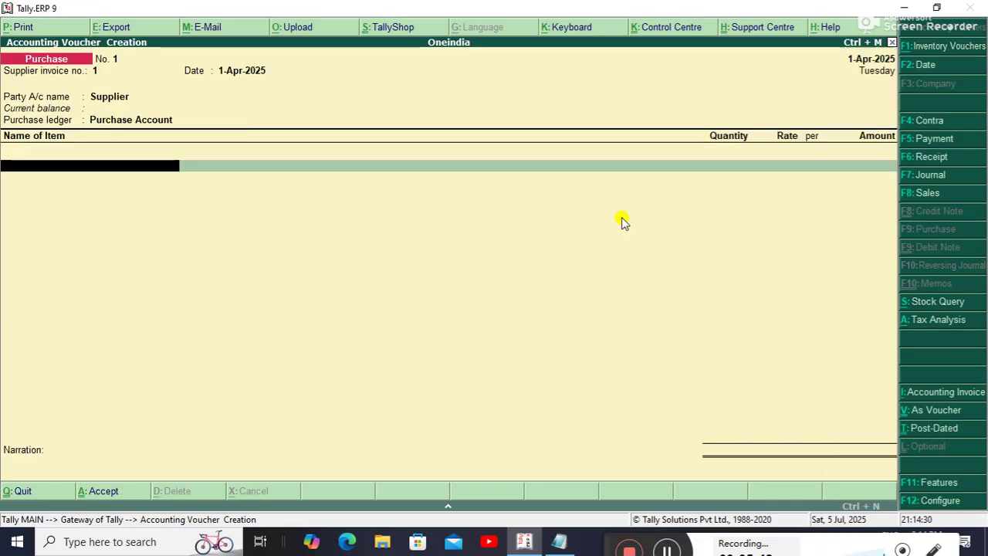
{"action": "key", "text": "Down"}
{"action": "key", "text": "Return"}
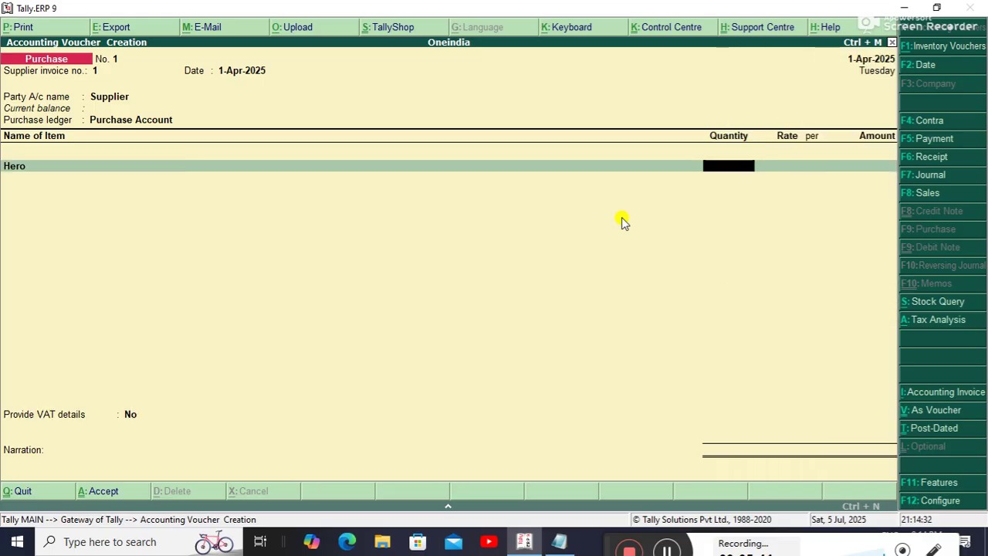
{"action": "type", "text": "1"}
{"action": "key", "text": "Return"}
{"action": "type", "text": "1,000"}
{"action": "key", "text": "Return"}
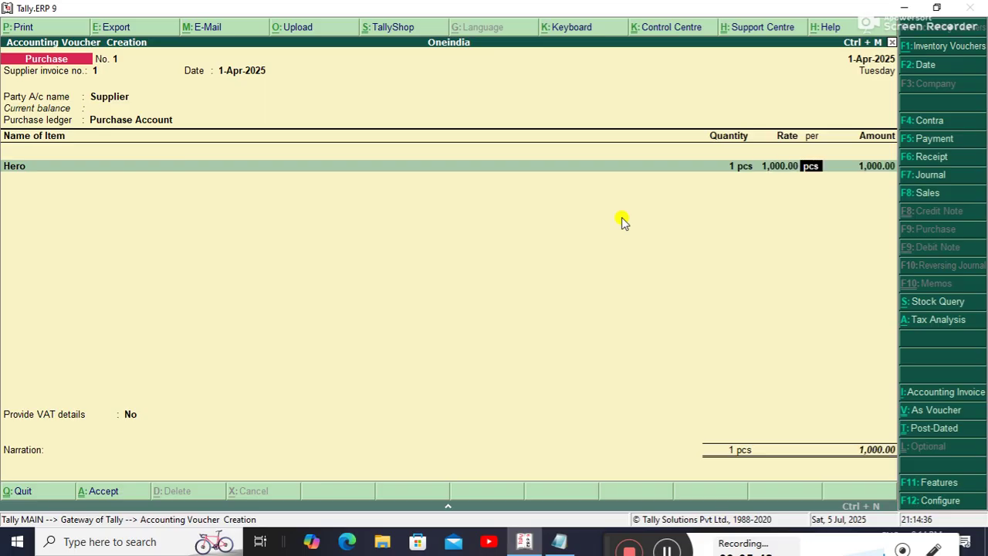
{"action": "key", "text": "Return"}
{"action": "key", "text": "Return"}
{"action": "key", "text": "Return"}
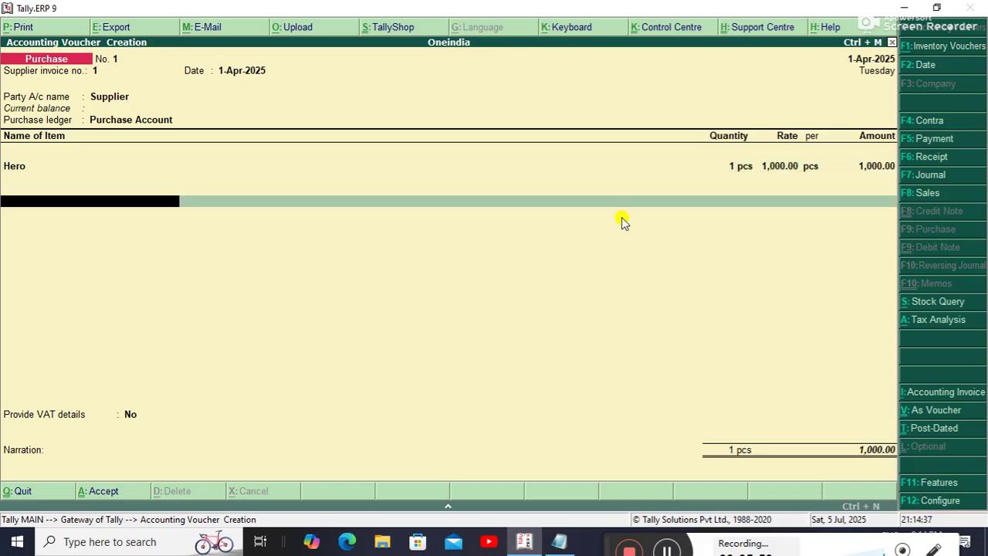
{"action": "key", "text": "Down"}
{"action": "key", "text": "Down"}
{"action": "key", "text": "Return"}
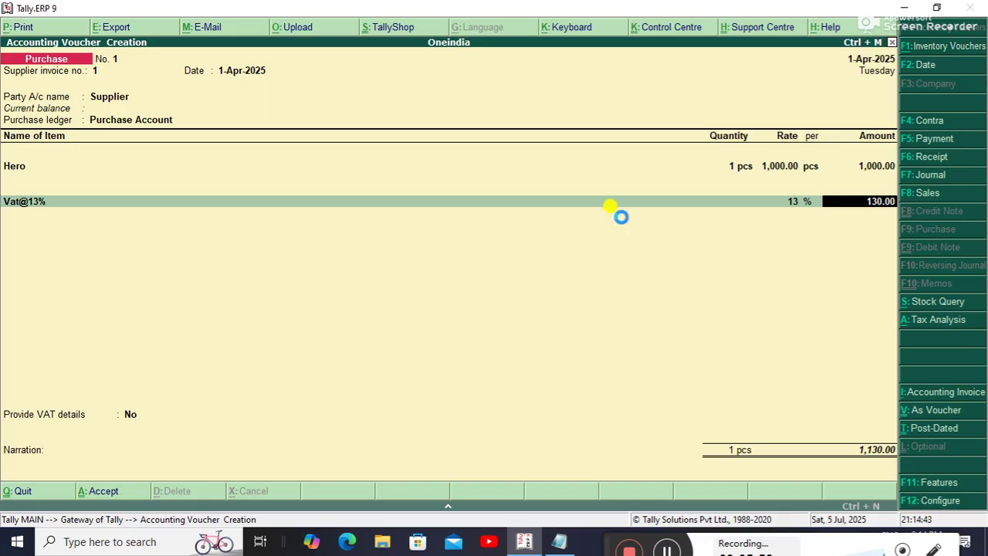
{"action": "key", "text": "ctrl+a"}
Save a Payment voucher paying Supplier 1,130.00 from Cash.
{"action": "key", "text": "F5"}
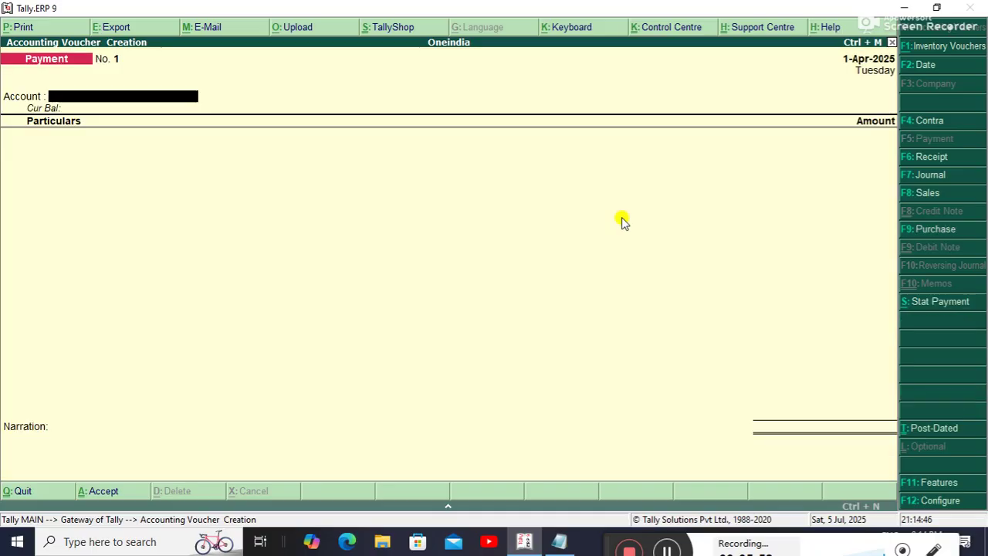
{"action": "key", "text": "Return"}
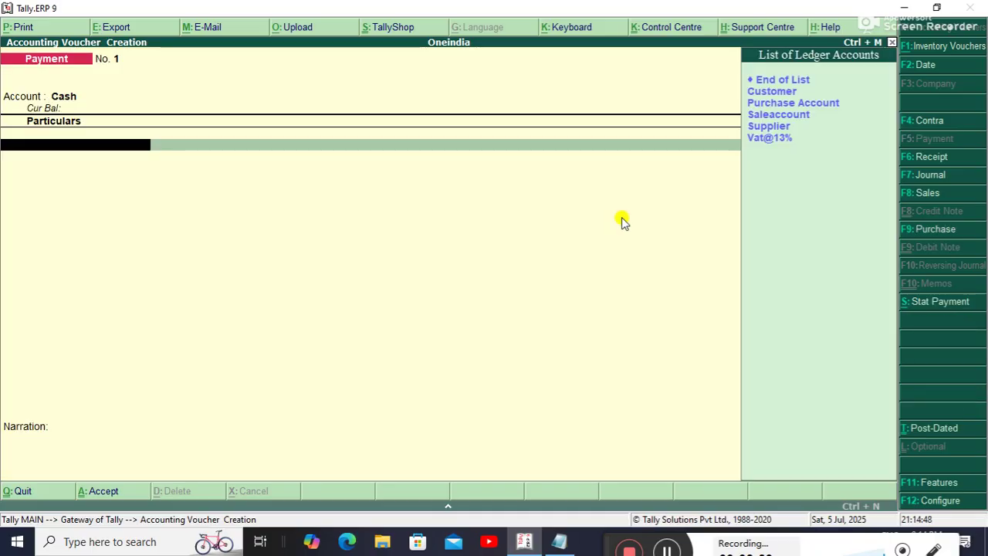
{"action": "key", "text": "Down"}
{"action": "key", "text": "Down"}
{"action": "key", "text": "Down"}
{"action": "key", "text": "Down"}
{"action": "key", "text": "Down"}
{"action": "key", "text": "Down"}
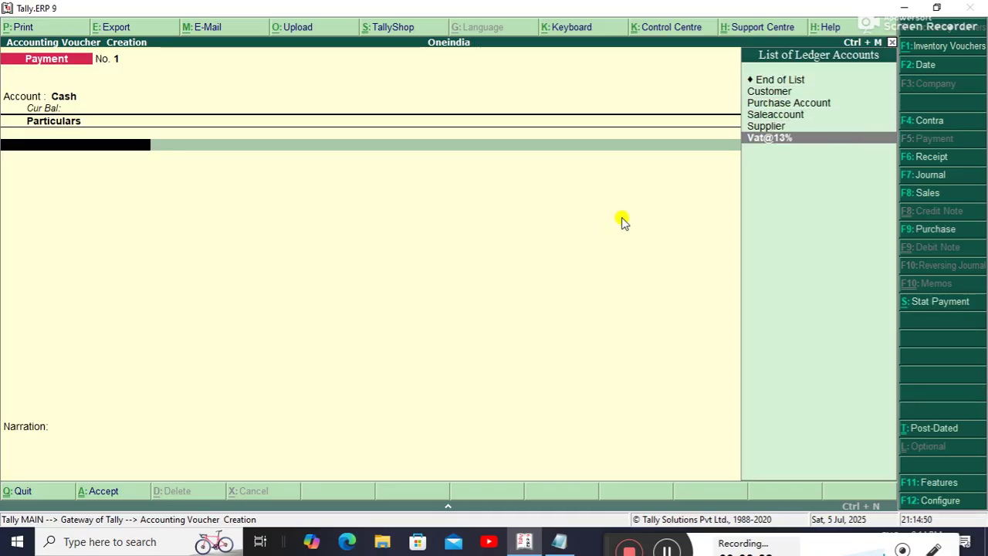
{"action": "key", "text": "Up"}
{"action": "key", "text": "Return"}
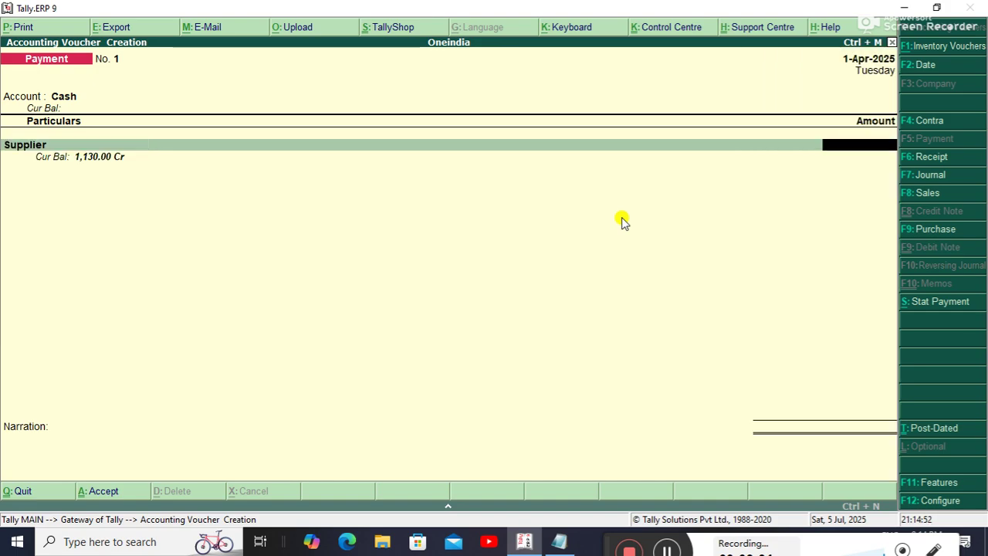
{"action": "type", "text": "1130"}
{"action": "key", "text": "Return"}
{"action": "key", "text": "ctrl+a"}
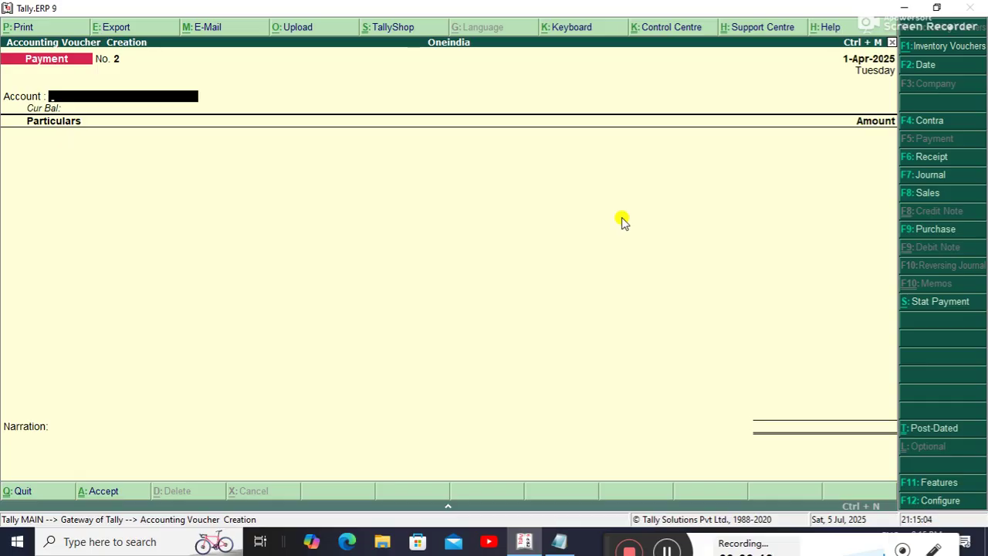
Start a Sales voucher with reference 2, party Customer and sales ledger Saleaccount.
{"action": "key", "text": "F8"}
{"action": "type", "text": "2"}
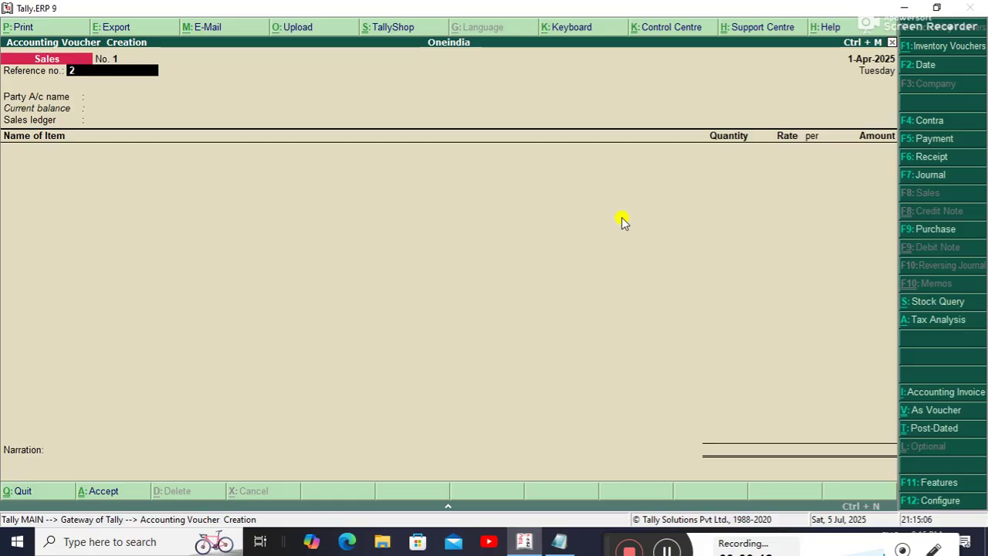
{"action": "key", "text": "Return"}
{"action": "key", "text": "Down"}
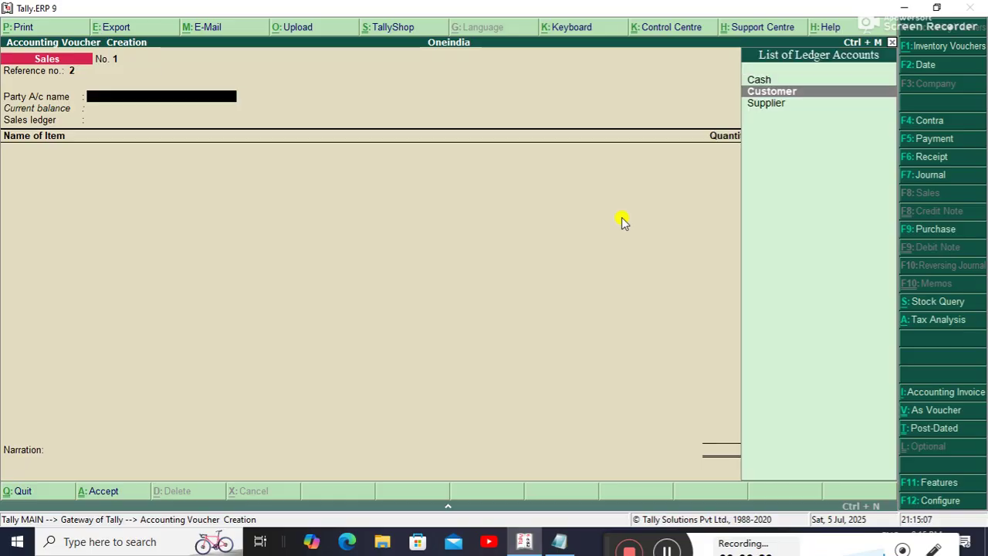
{"action": "key", "text": "Return"}
{"action": "key", "text": "ctrl+a"}
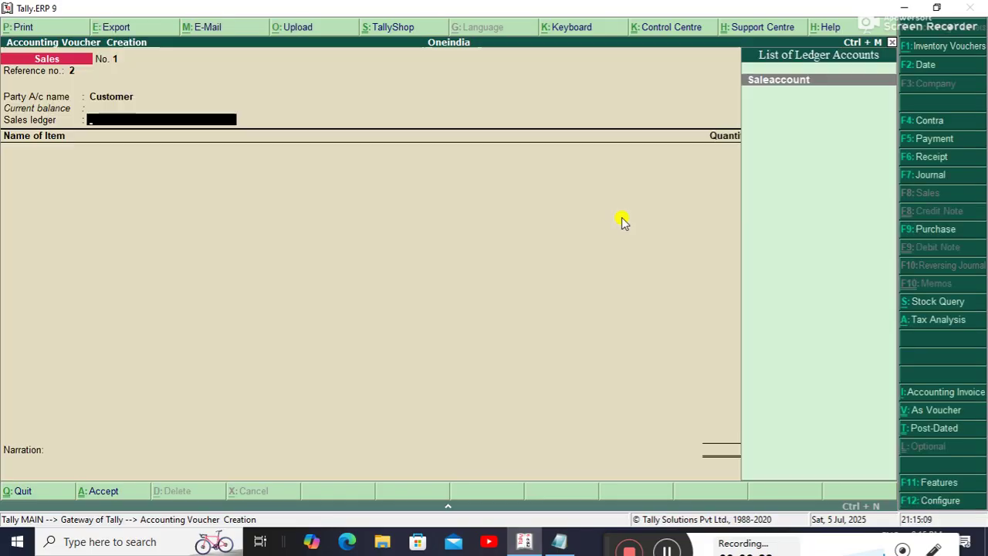
{"action": "key", "text": "Return"}
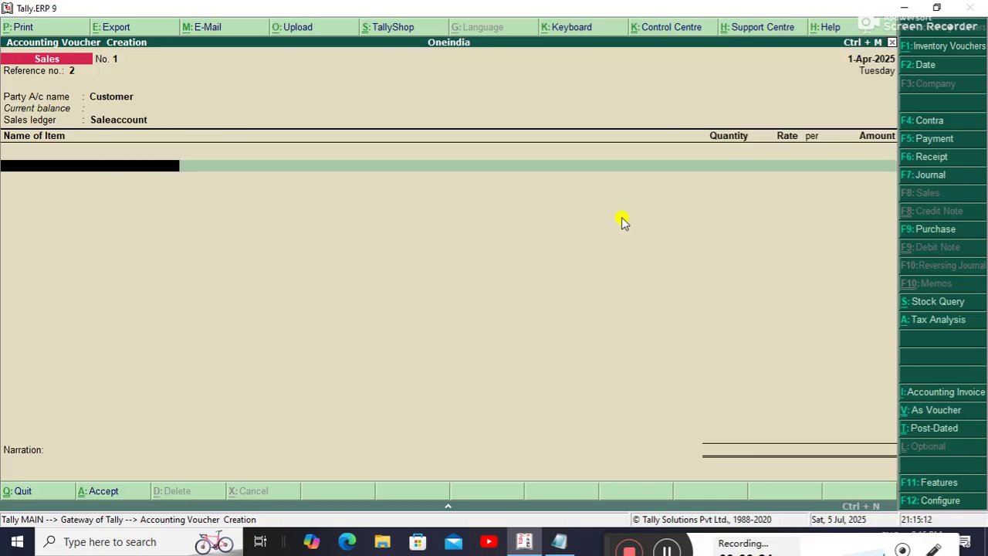
Add Hero, 1 pcs at 1,200, plus a Vat@13% tax line of 156.
{"action": "key", "text": "Down"}
{"action": "key", "text": "Return"}
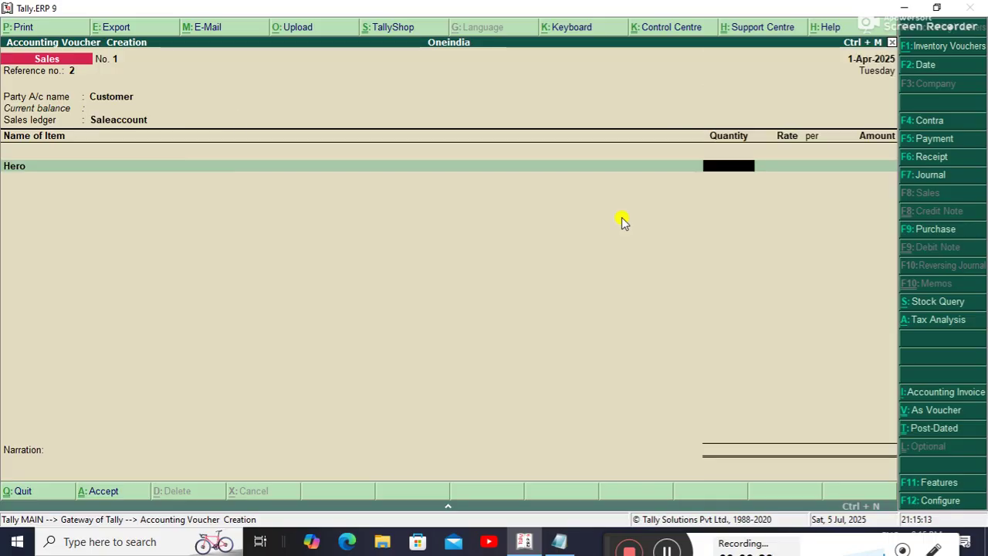
{"action": "type", "text": "1"}
{"action": "key", "text": "Return"}
{"action": "type", "text": "1,2"}
{"action": "type", "text": "00"}
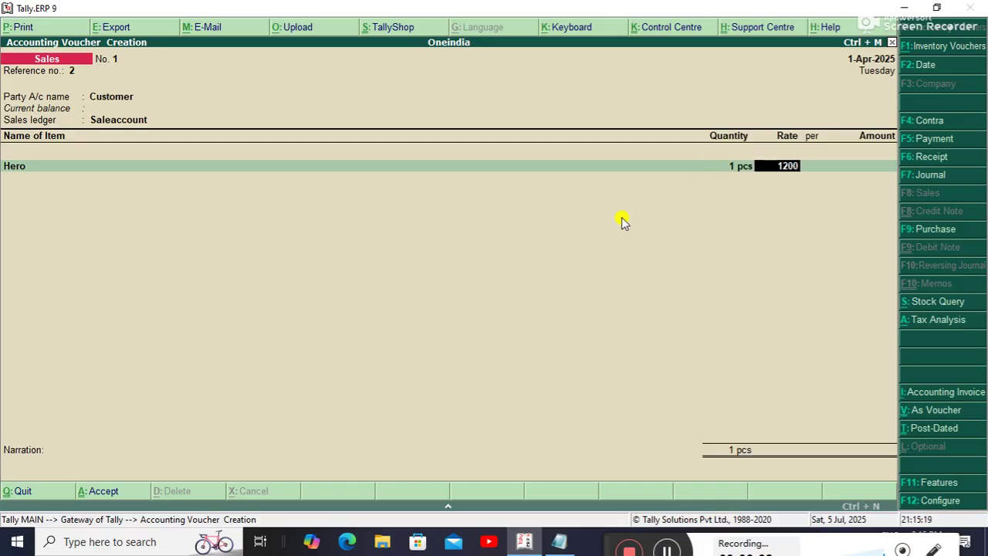
{"action": "key", "text": "Return"}
{"action": "key", "text": "Return"}
{"action": "key", "text": "Return"}
{"action": "key", "text": "Return"}
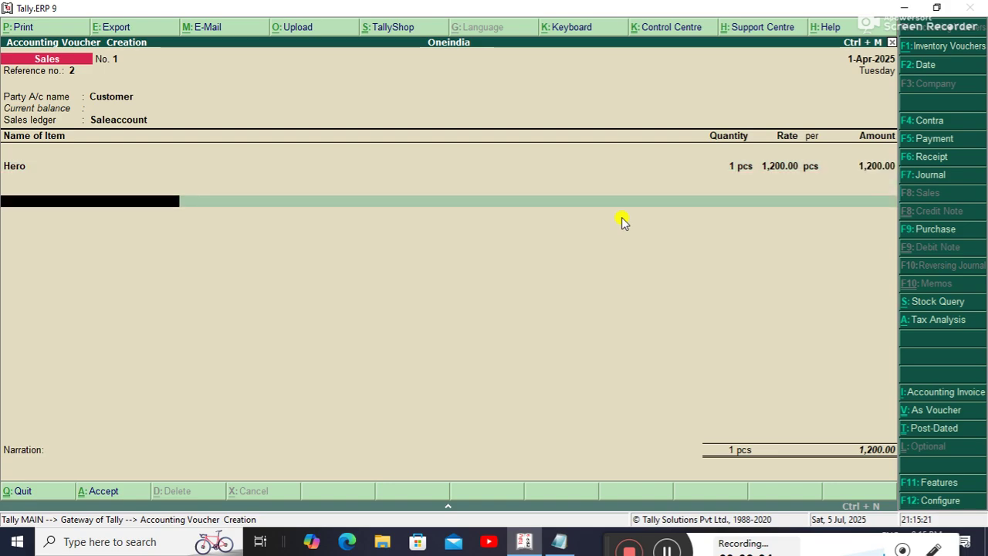
{"action": "key", "text": "Down"}
{"action": "key", "text": "Down"}
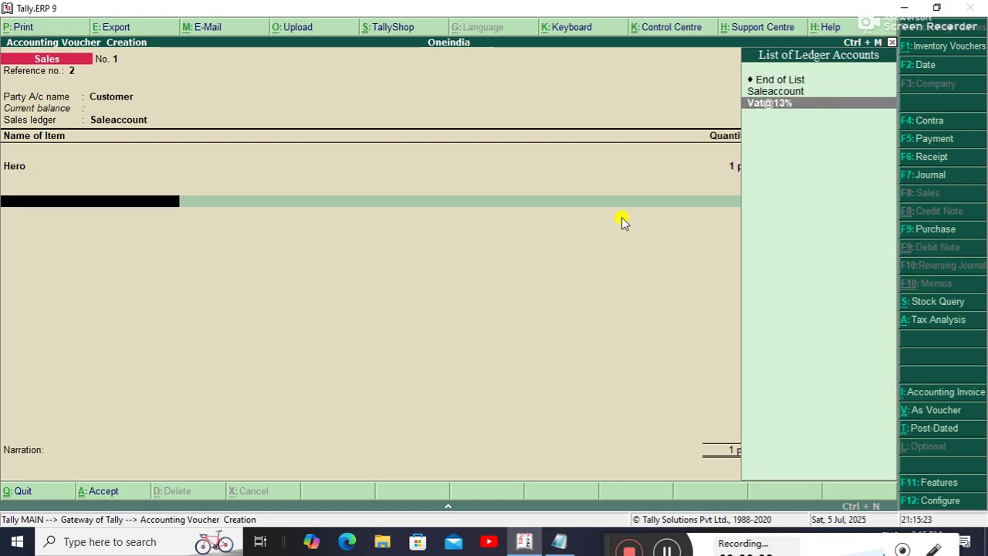
{"action": "key", "text": "Return"}
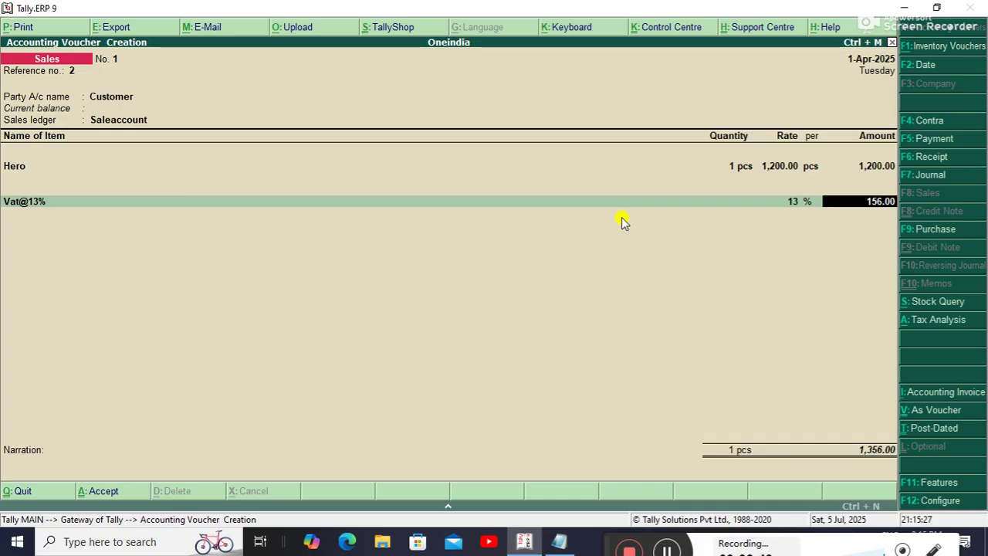
Save the sales voucher, then record a 1,356 receipt from Customer into Cash.
{"action": "key", "text": "ctrl+a"}
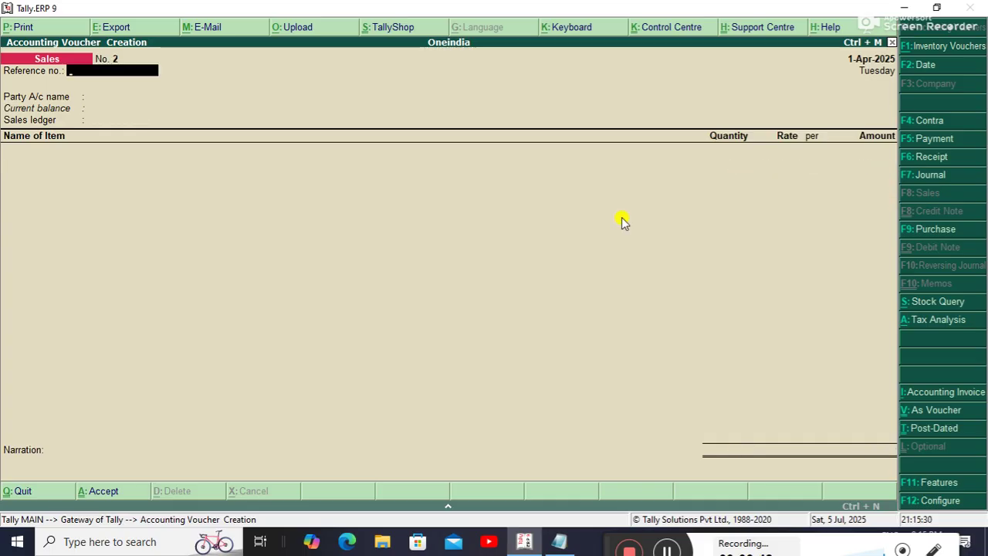
{"action": "key", "text": "F6"}
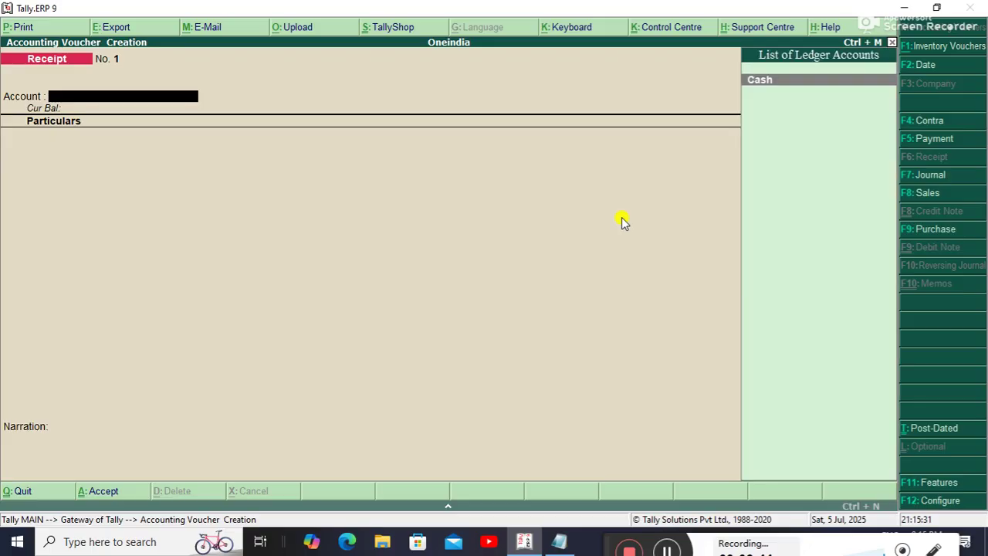
{"action": "key", "text": "Return"}
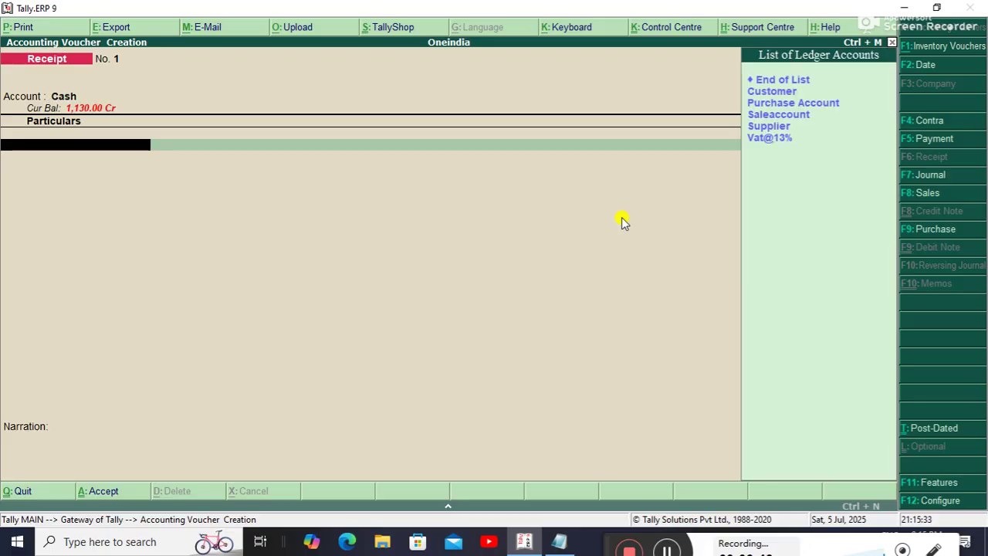
{"action": "key", "text": "Down"}
{"action": "key", "text": "Down"}
{"action": "key", "text": "Down"}
{"action": "key", "text": "Up"}
{"action": "key", "text": "Up"}
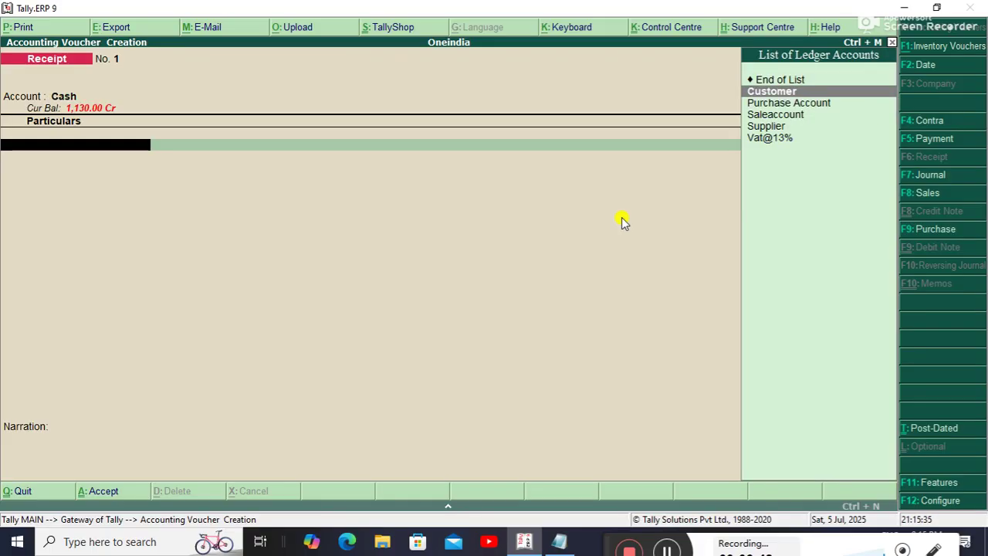
{"action": "key", "text": "Return"}
{"action": "type", "text": "356"}
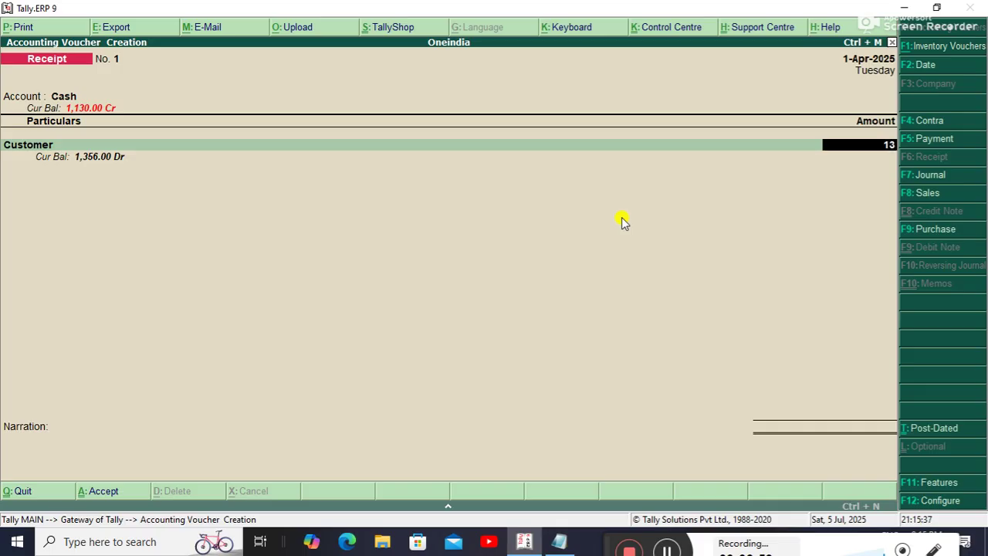
{"action": "key", "text": "Return"}
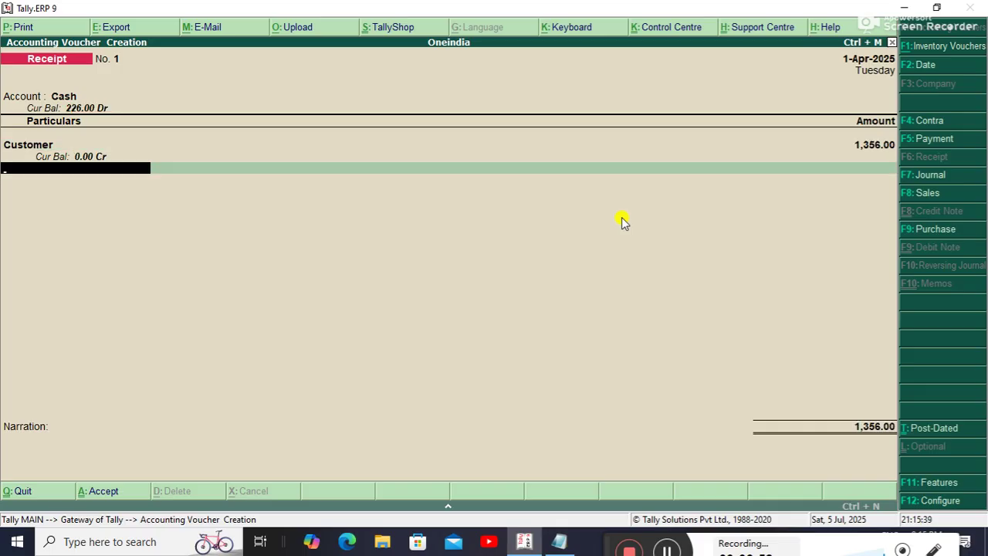
{"action": "key", "text": "Return"}
{"action": "key", "text": "Return"}
{"action": "key", "text": "Return"}
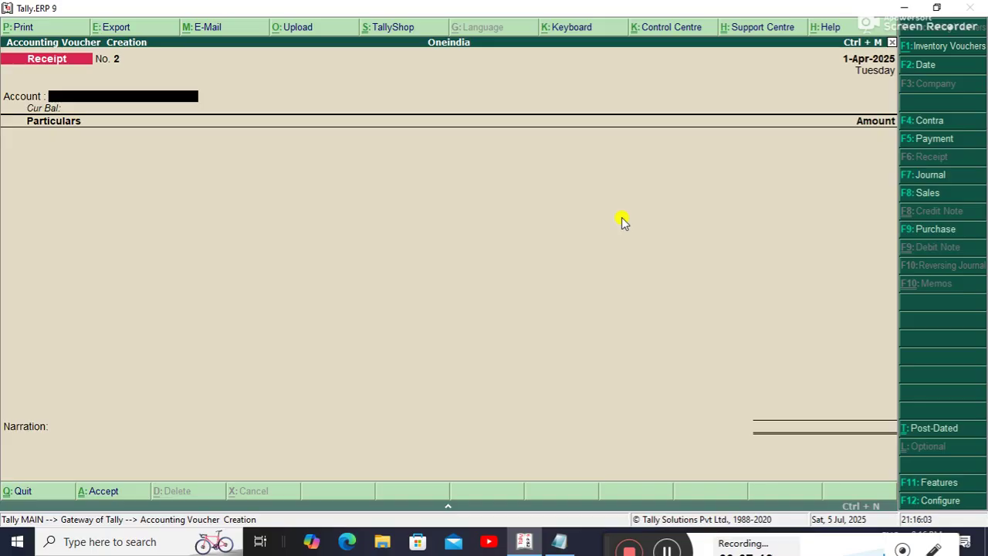
Review the Vat@13% ledger report (130 debit, 156 credit, 26 balance), then close it.
{"action": "key", "text": "Escape"}
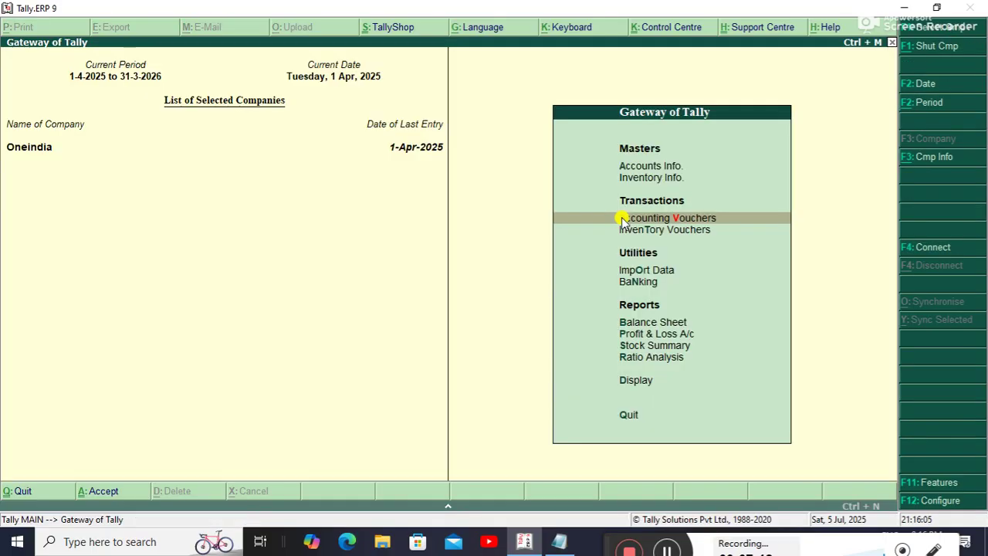
{"action": "key", "text": "Down"}
{"action": "key", "text": "Down"}
{"action": "key", "text": "Down"}
{"action": "key", "text": "Down"}
{"action": "key", "text": "Down"}
{"action": "key", "text": "Down"}
{"action": "key", "text": "Down"}
{"action": "key", "text": "Down"}
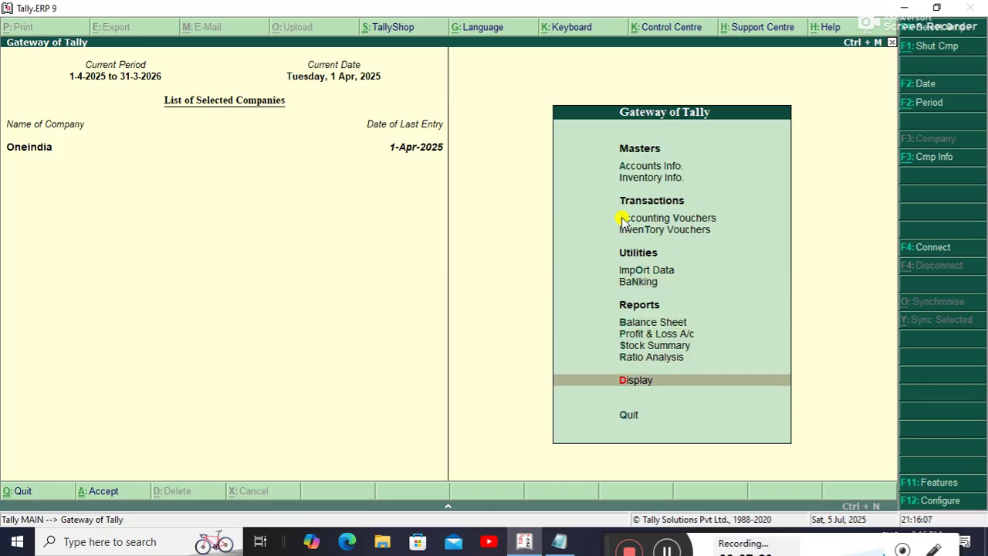
{"action": "key", "text": "Return"}
{"action": "key", "text": "Down"}
{"action": "key", "text": "Down"}
{"action": "key", "text": "Return"}
{"action": "key", "text": "Down"}
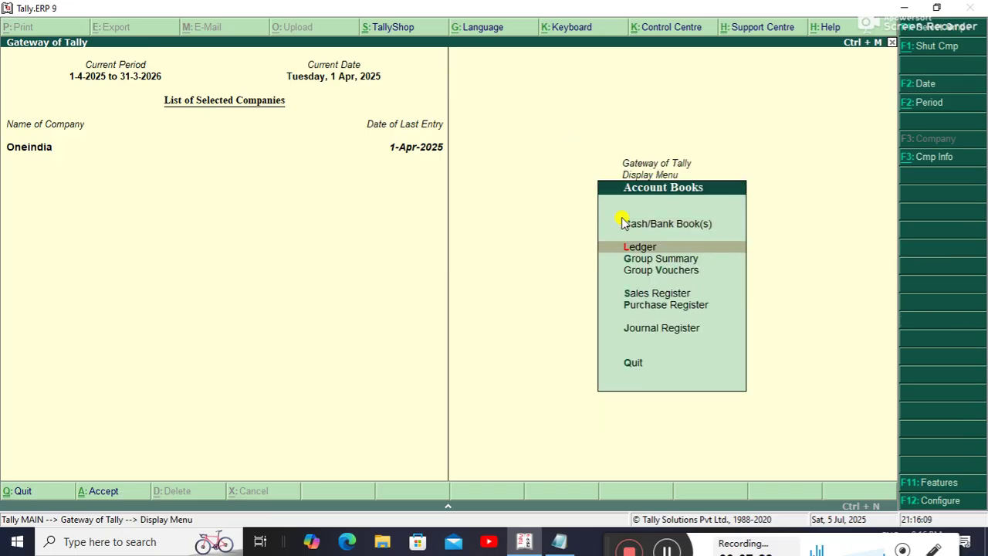
{"action": "key", "text": "Return"}
{"action": "key", "text": "Down"}
{"action": "key", "text": "Down"}
{"action": "key", "text": "Down"}
{"action": "key", "text": "Down"}
{"action": "key", "text": "Down"}
{"action": "key", "text": "Down"}
{"action": "key", "text": "Return"}
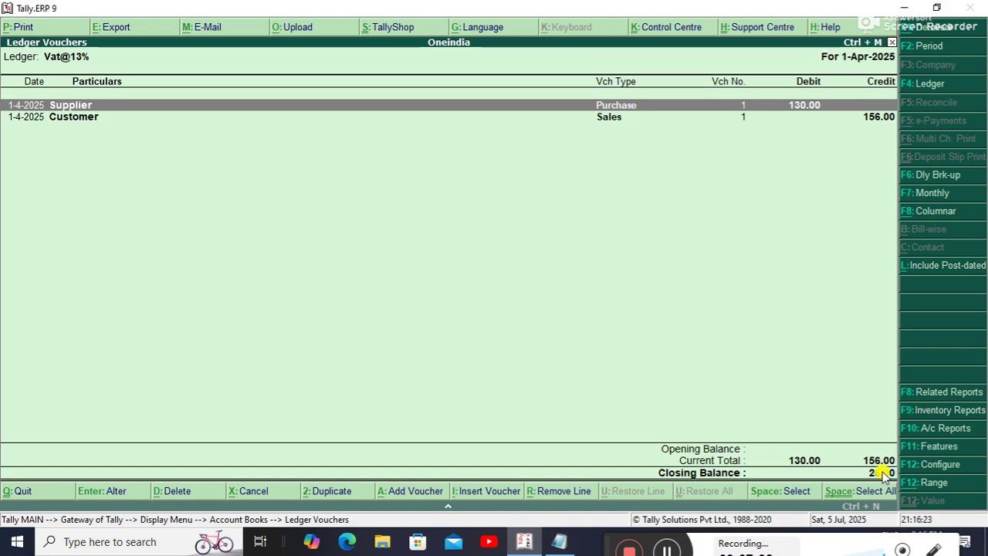
{"action": "key", "text": "Escape"}
{"action": "key", "text": "Escape"}
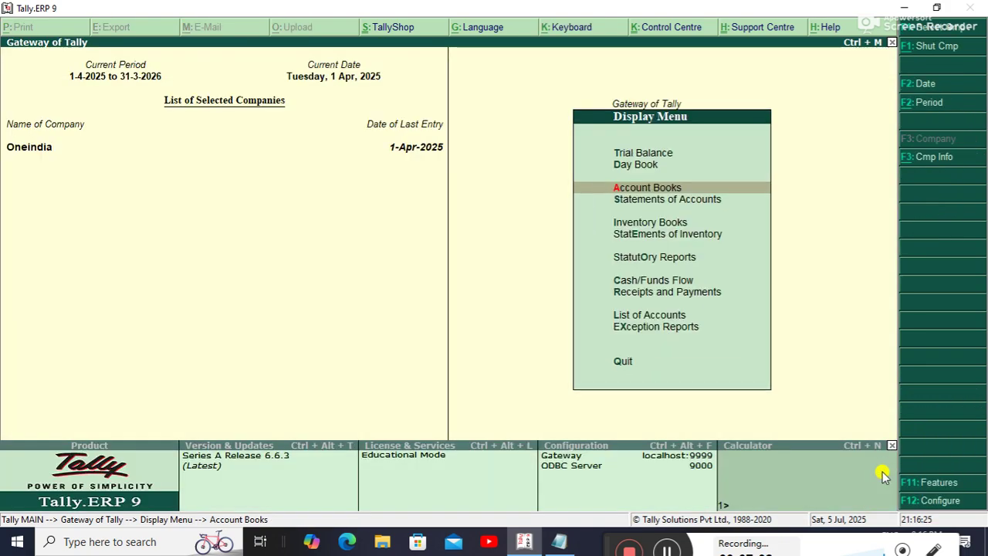
Enter a payment voucher paying 26 from Cash against the Vat@13% ledger.
{"action": "key", "text": "Escape"}
{"action": "key", "text": "Up"}
{"action": "key", "text": "Up"}
{"action": "key", "text": "Up"}
{"action": "key", "text": "Up"}
{"action": "key", "text": "Up"}
{"action": "key", "text": "Up"}
{"action": "key", "text": "Up"}
{"action": "key", "text": "Return"}
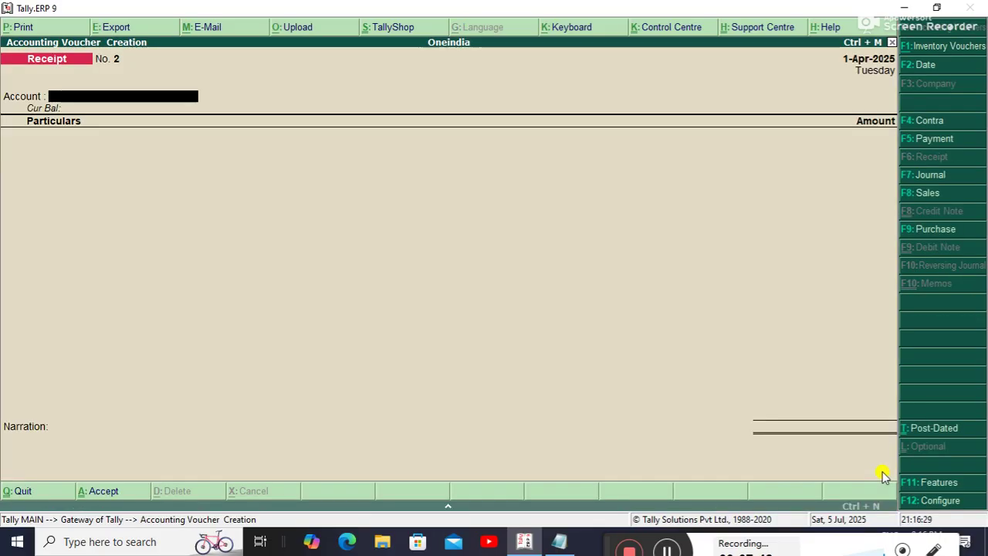
{"action": "key", "text": "F5"}
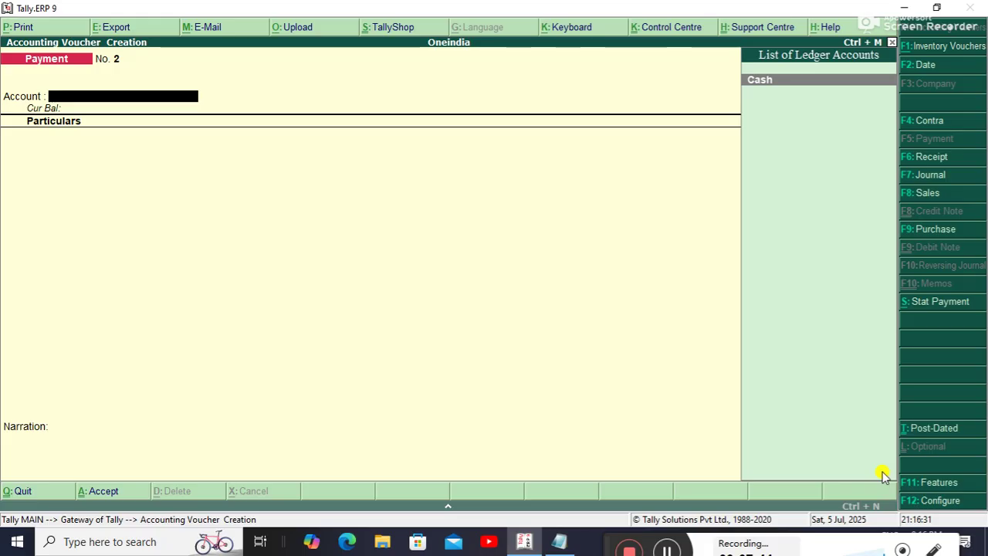
{"action": "key", "text": "Return"}
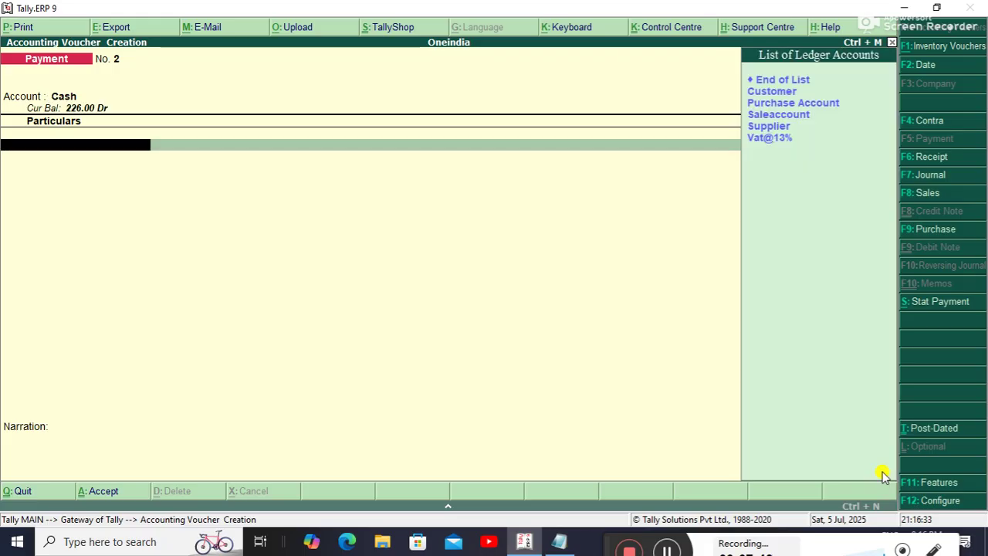
{"action": "key", "text": "Down"}
{"action": "key", "text": "Down"}
{"action": "key", "text": "Down"}
{"action": "key", "text": "Down"}
{"action": "key", "text": "Down"}
{"action": "key", "text": "Return"}
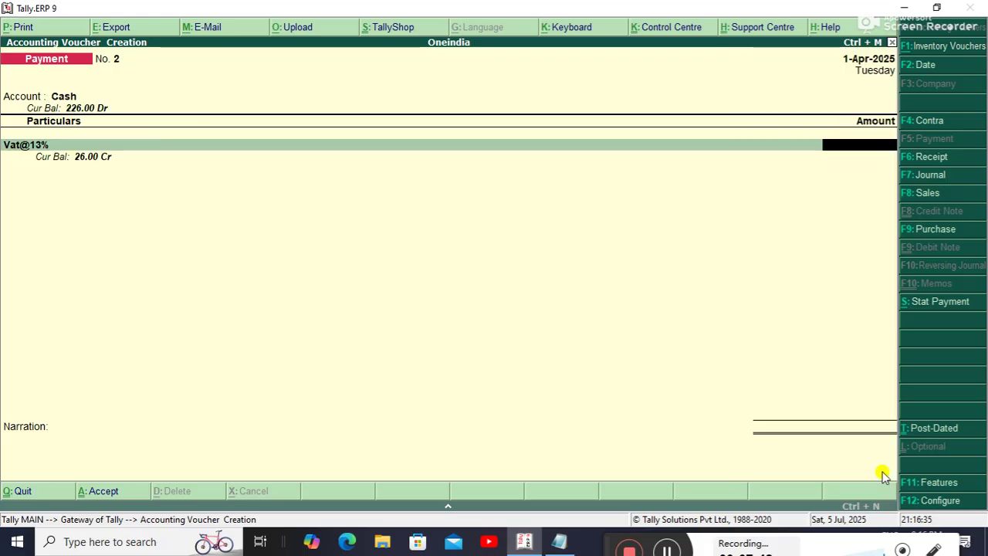
{"action": "type", "text": "26"}
{"action": "key", "text": "Return"}
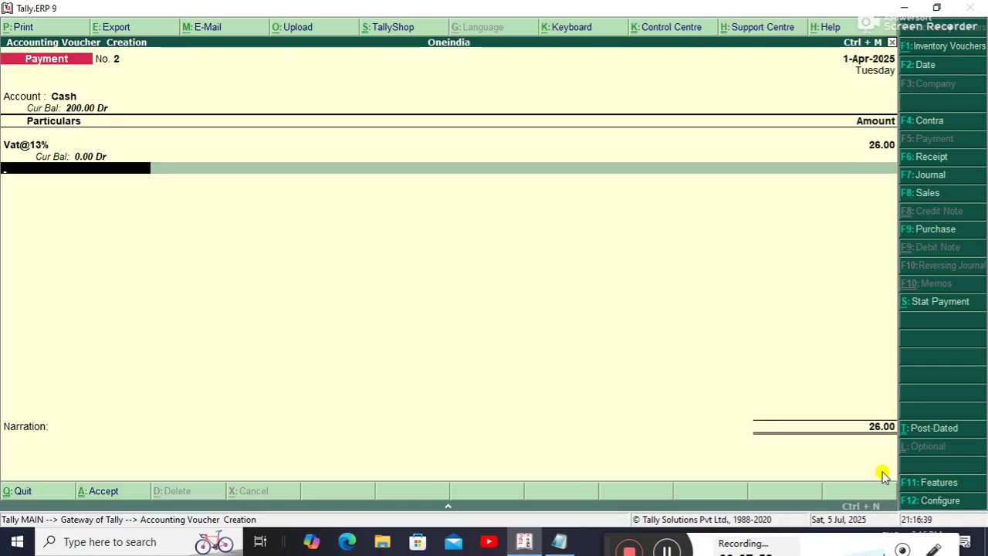
Save payment voucher No. 2 and quit voucher entry back to Gateway of Tally.
{"action": "key", "text": "ctrl+a"}
{"action": "key", "text": "Escape"}
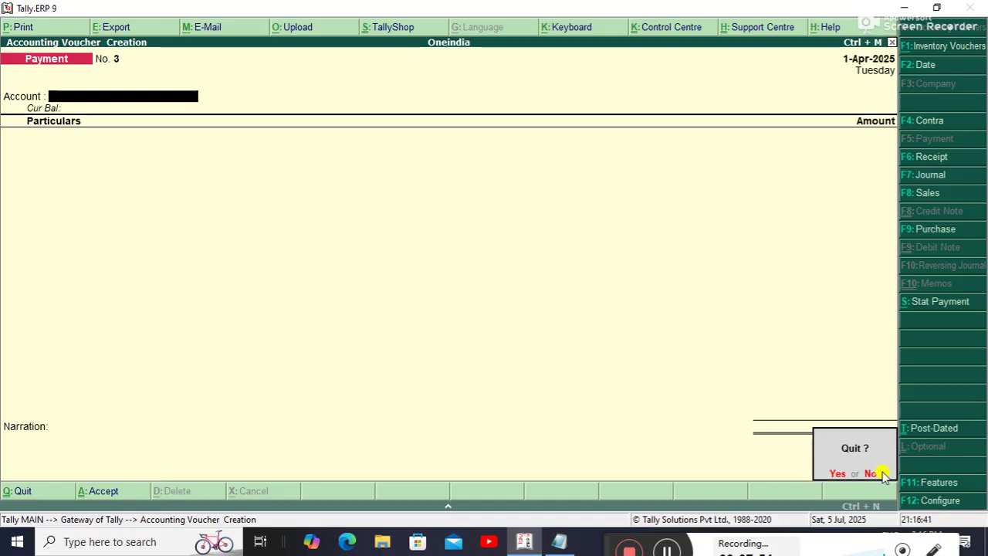
{"action": "key", "text": "Return"}
{"action": "key", "text": "Down"}
{"action": "key", "text": "Down"}
{"action": "key", "text": "Down"}
{"action": "key", "text": "Down"}
{"action": "key", "text": "Down"}
{"action": "key", "text": "Down"}
{"action": "key", "text": "Down"}
{"action": "key", "text": "Down"}
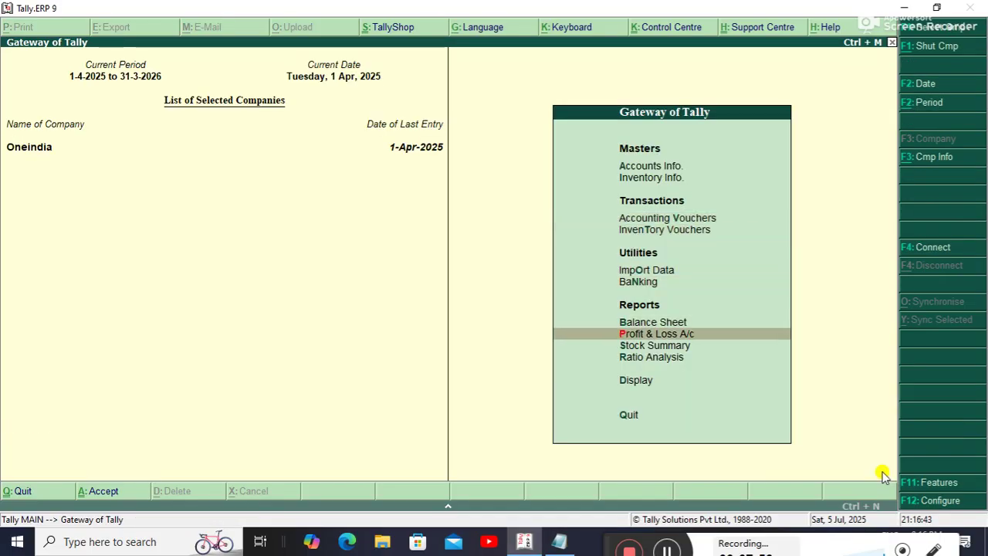
Go through Display > Account Books > Ledger and choose the Vat@13% ledger.
{"action": "key", "text": "Return"}
{"action": "key", "text": "Down"}
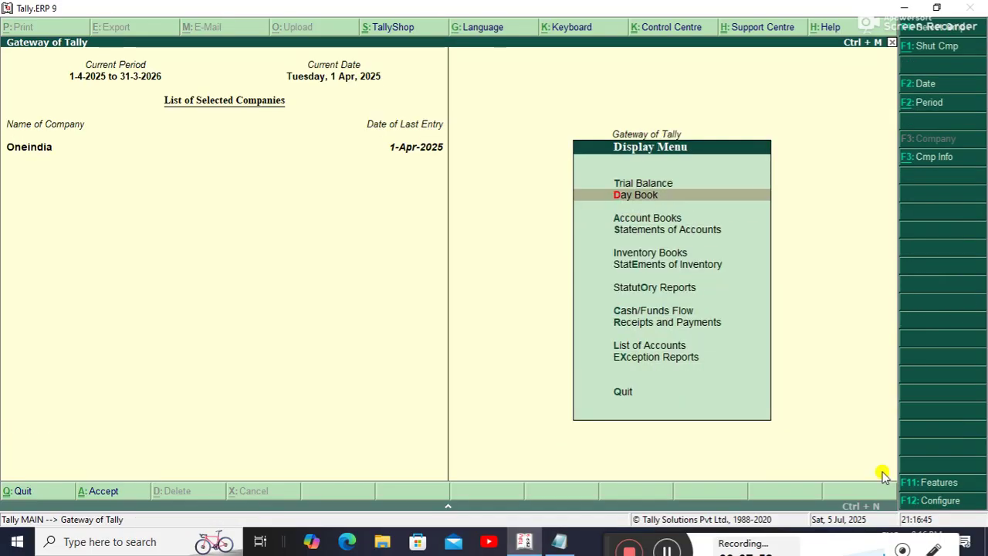
{"action": "key", "text": "Down"}
{"action": "key", "text": "Return"}
{"action": "key", "text": "Down"}
{"action": "key", "text": "Return"}
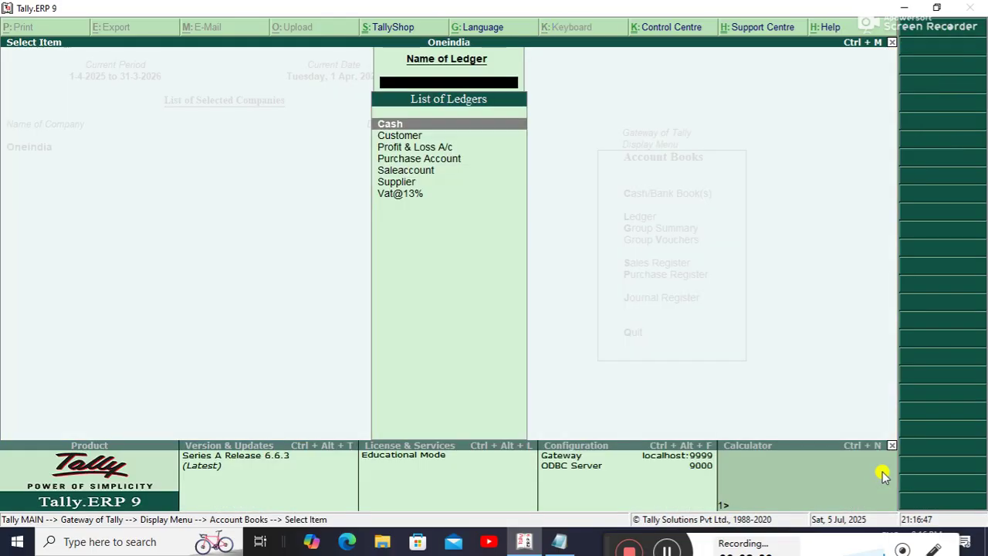
{"action": "key", "text": "Down"}
{"action": "key", "text": "Down"}
{"action": "key", "text": "Down"}
{"action": "key", "text": "Down"}
{"action": "key", "text": "Down"}
{"action": "key", "text": "Down"}
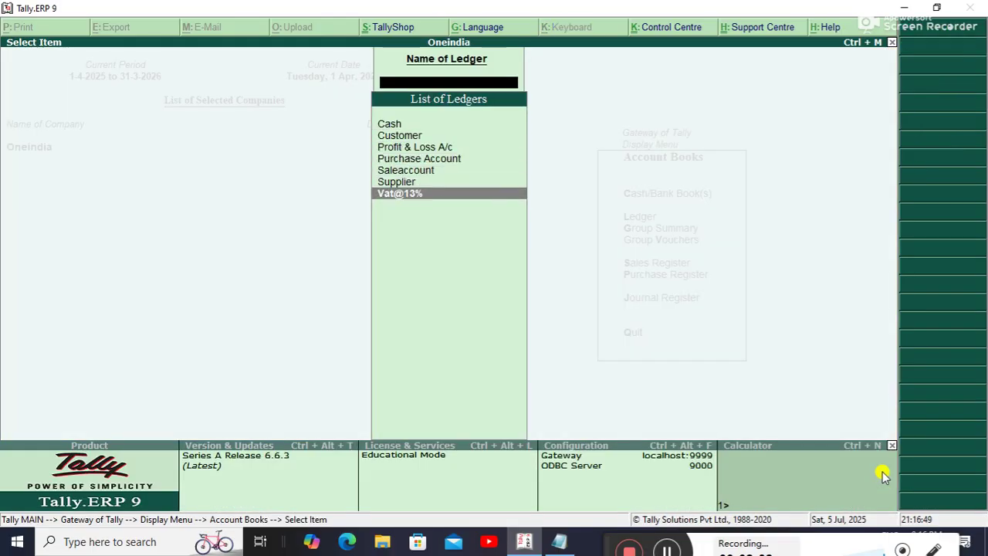
{"action": "key", "text": "Return"}
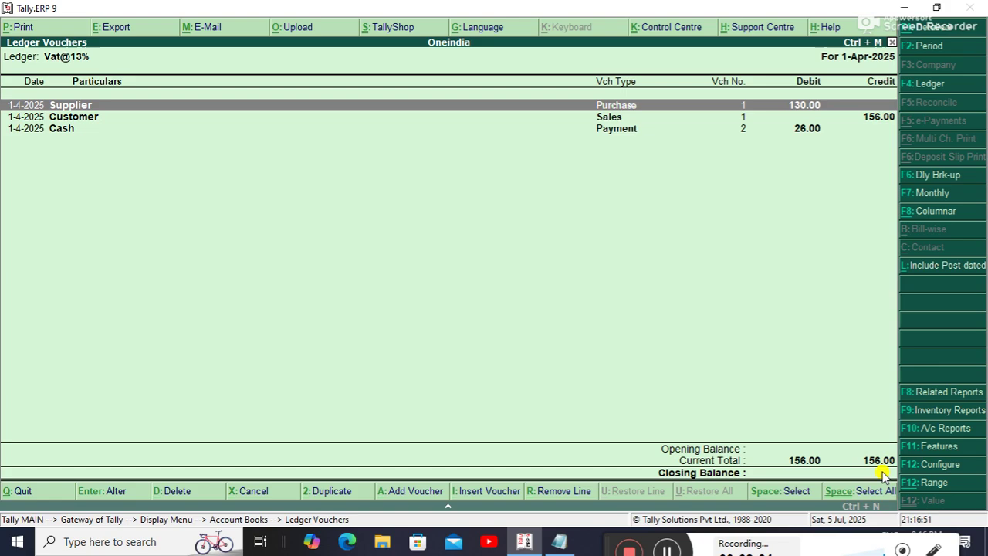